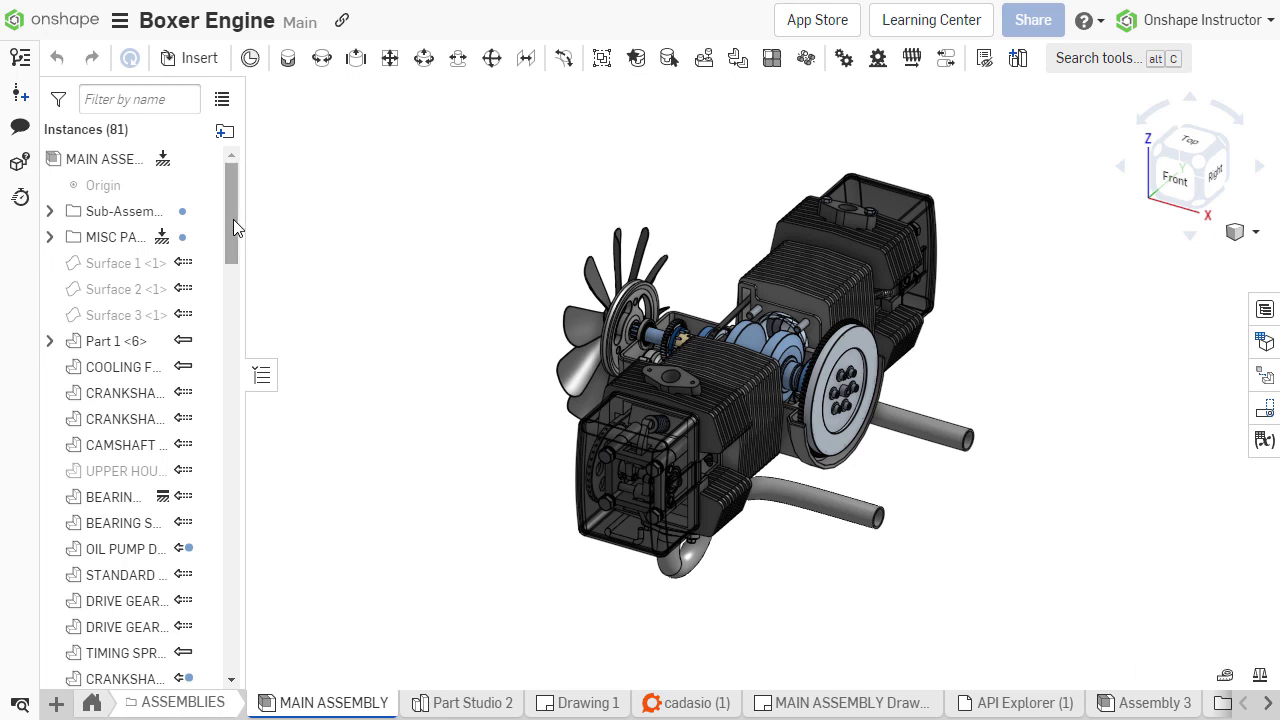
- Expand the Sub-Assembly folder, both connecting rod subassemblies and BEARING <2> in the Boxer Engine list
{"action": "left_click_drag", "start_coordinate": [233, 219], "coordinate": [220, 228]}
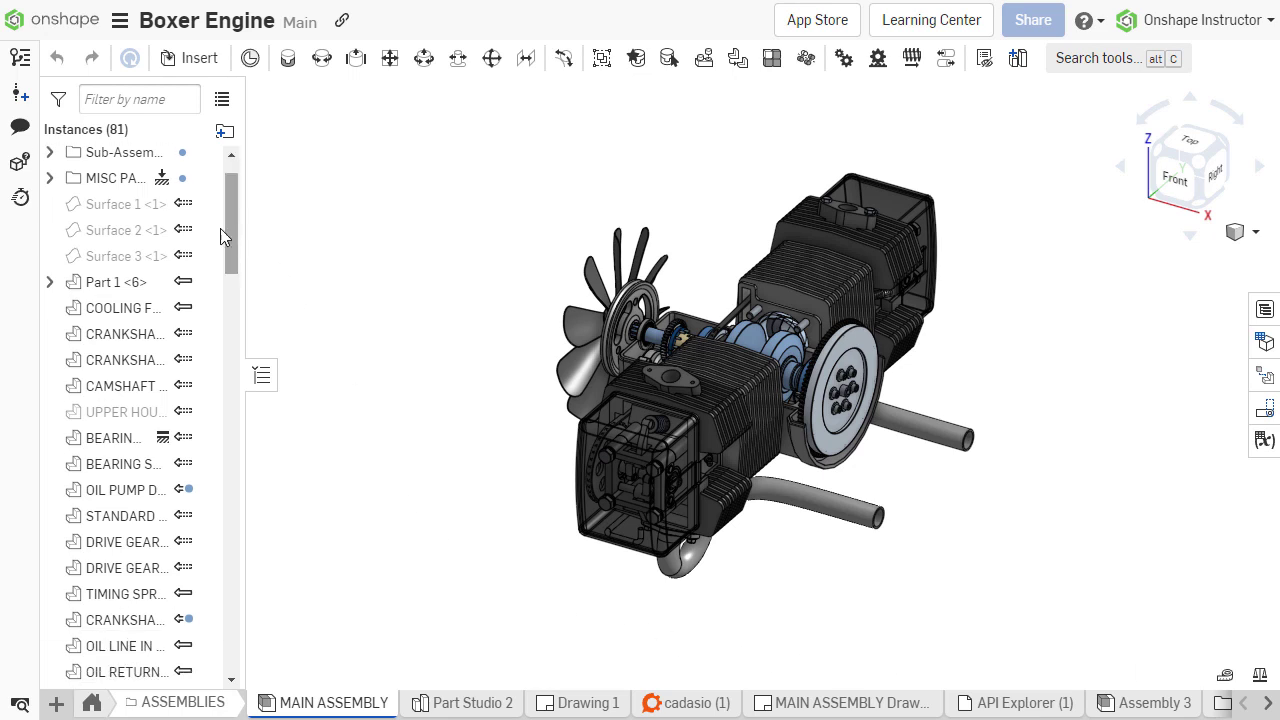
{"action": "left_click", "coordinate": [49, 153]}
{"action": "left_click", "coordinate": [68, 179]}
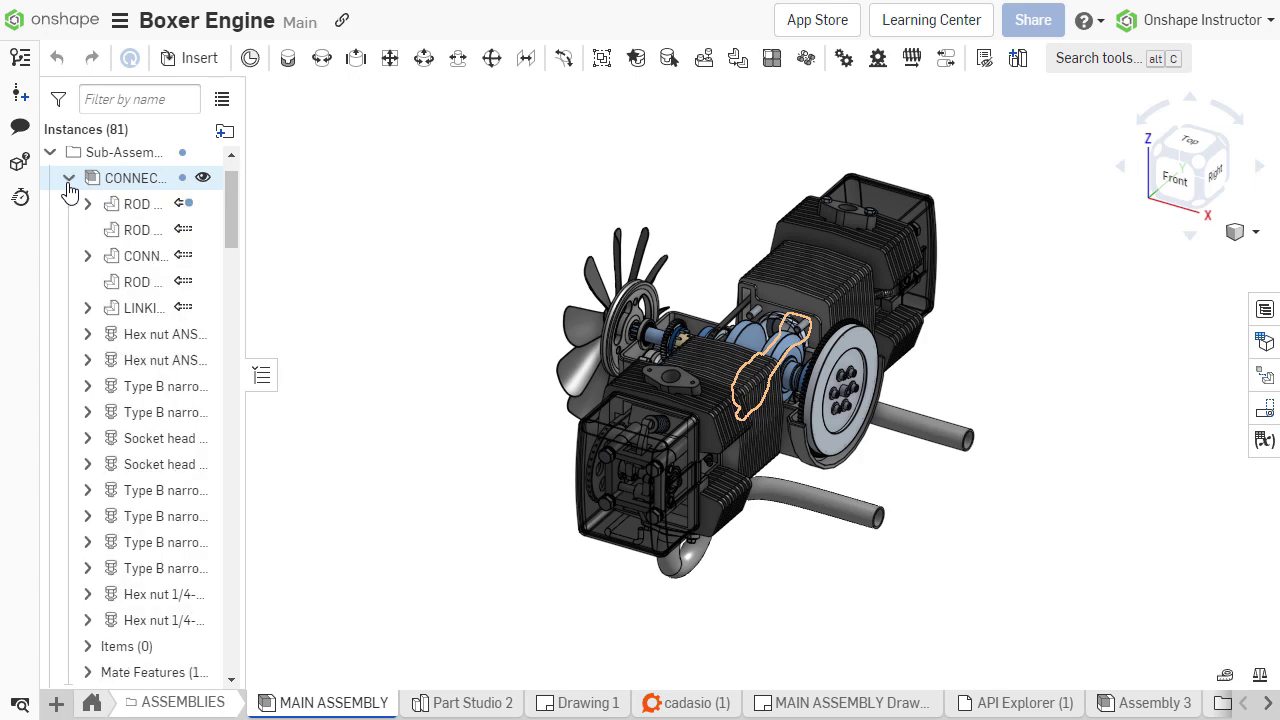
{"action": "scroll", "coordinate": [66, 210], "scroll_direction": "down", "scroll_amount": 4}
{"action": "left_click", "coordinate": [68, 298]}
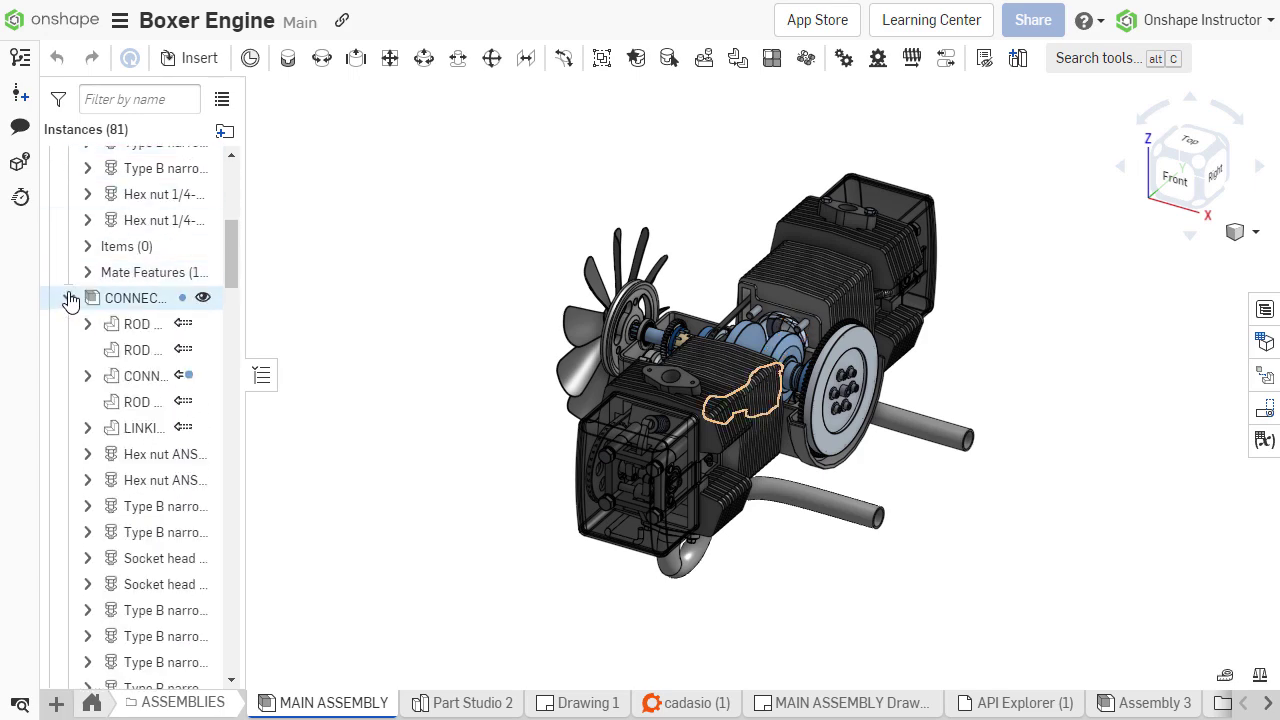
{"action": "scroll", "coordinate": [66, 298], "scroll_direction": "down", "scroll_amount": 5}
{"action": "left_click", "coordinate": [68, 295]}
- Expand the MISC and Standard Content folders further down the instance list
{"action": "scroll", "coordinate": [68, 300], "scroll_direction": "down", "scroll_amount": 1}
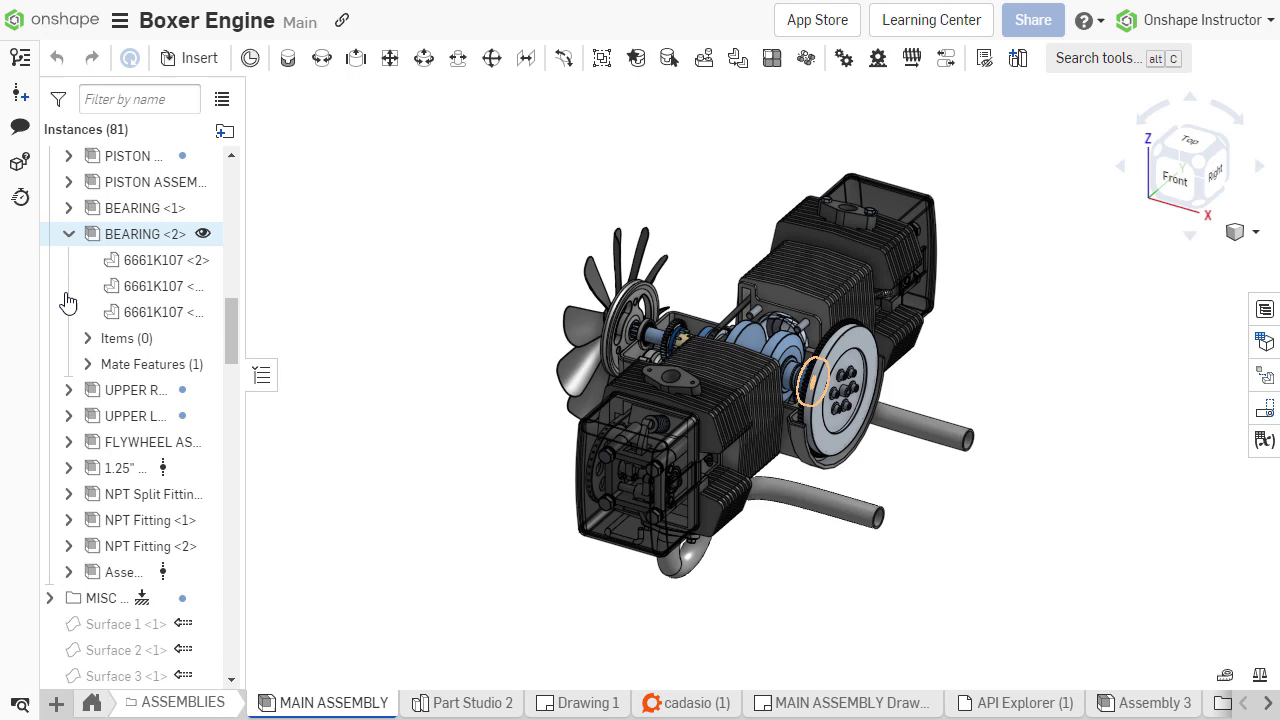
{"action": "scroll", "coordinate": [66, 300], "scroll_direction": "down", "scroll_amount": 4}
{"action": "left_click", "coordinate": [49, 261]}
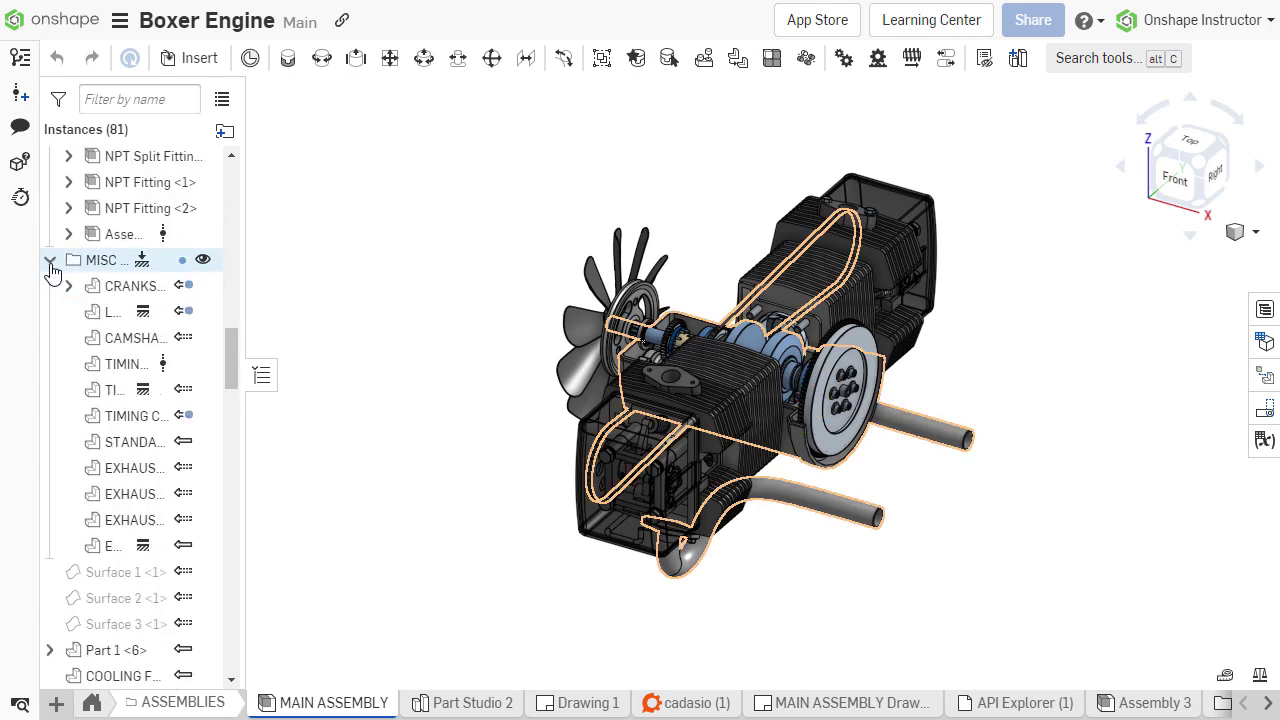
{"action": "scroll", "coordinate": [50, 271], "scroll_direction": "down", "scroll_amount": 3}
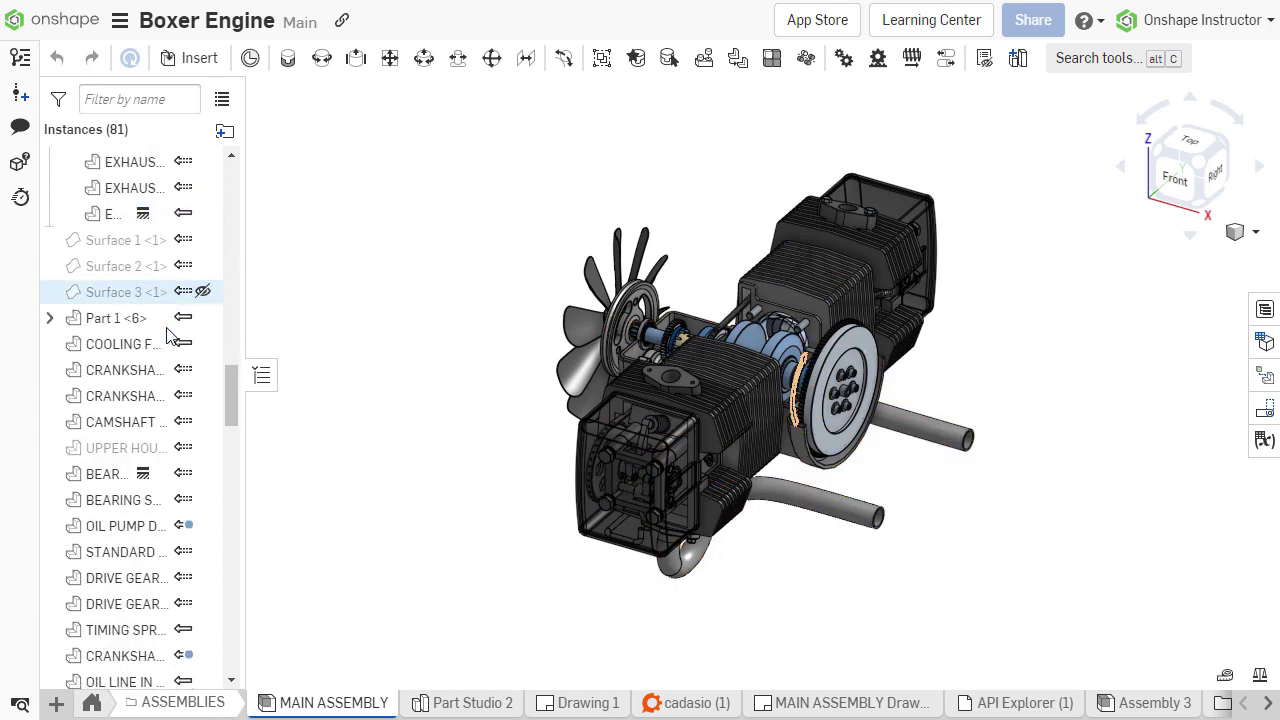
{"action": "scroll", "coordinate": [168, 335], "scroll_direction": "down", "scroll_amount": 2}
{"action": "left_click", "coordinate": [49, 518]}
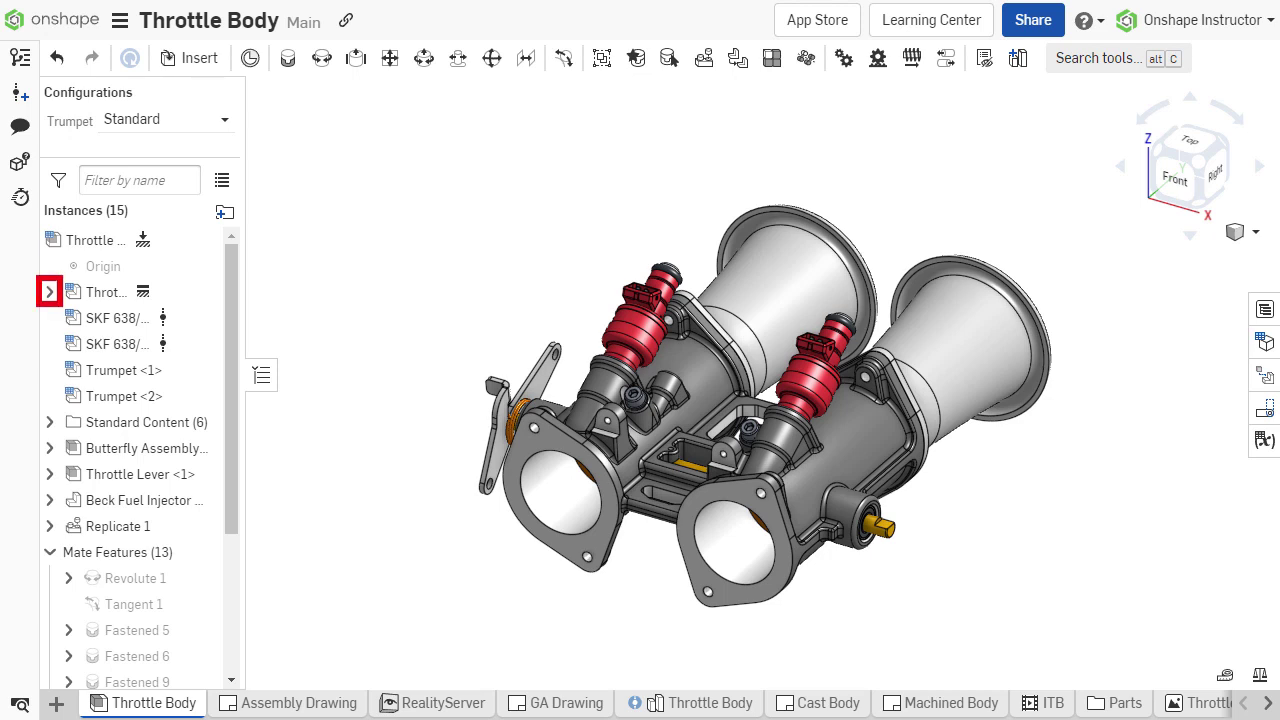
- Expand the Throttle subassembly, select its Mate connector and Spindle, then clear the selection
{"action": "left_click", "coordinate": [49, 292]}
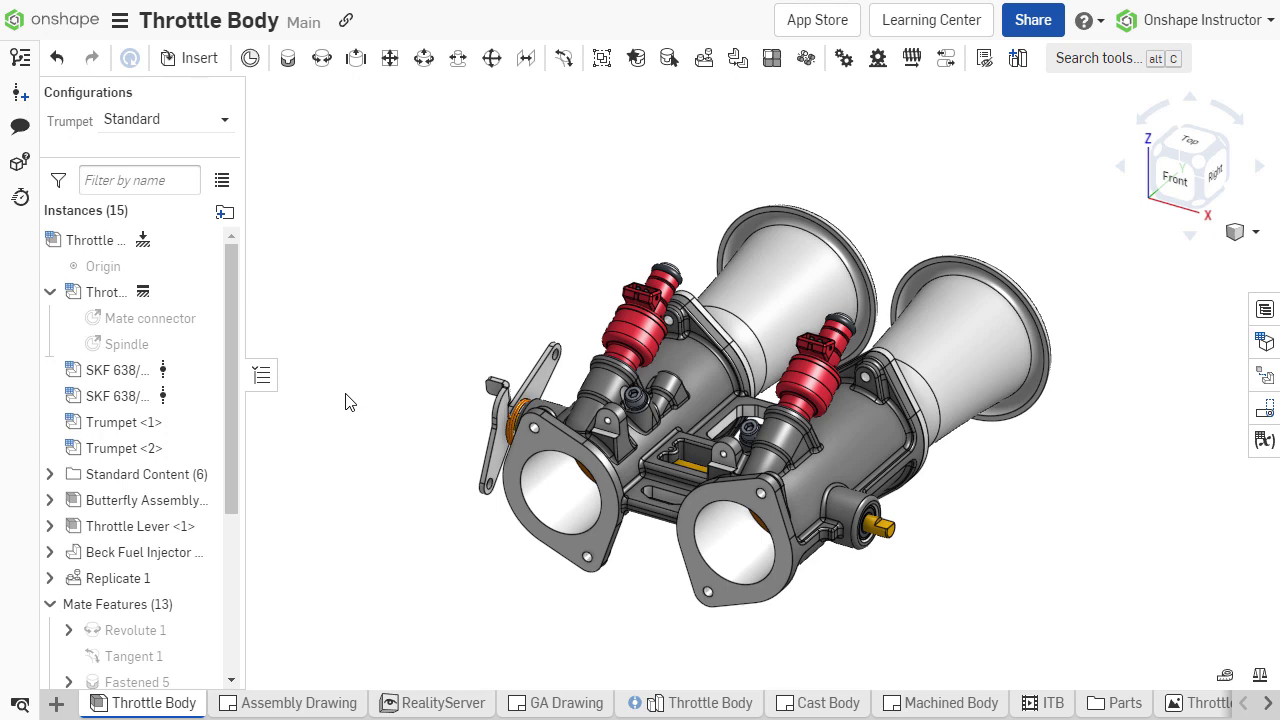
{"action": "left_click", "coordinate": [179, 331]}
{"action": "left_click", "coordinate": [160, 345], "text": "shift"}
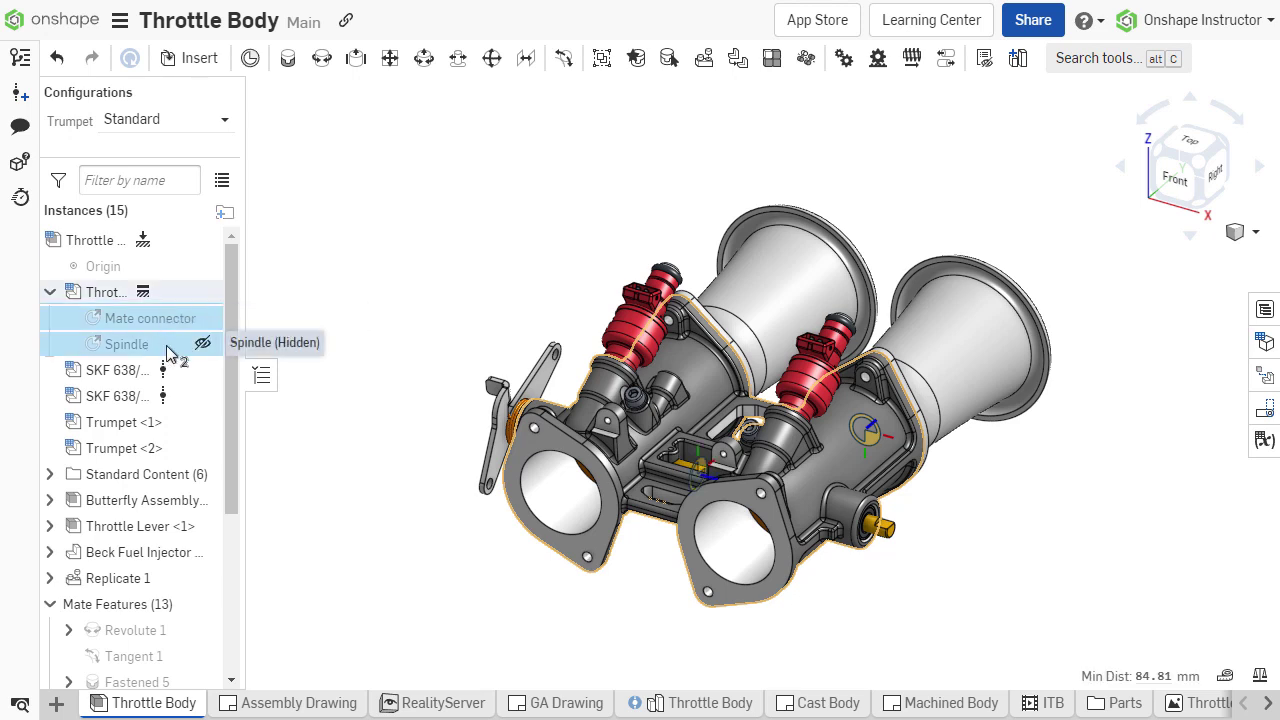
{"action": "left_click", "coordinate": [317, 439]}
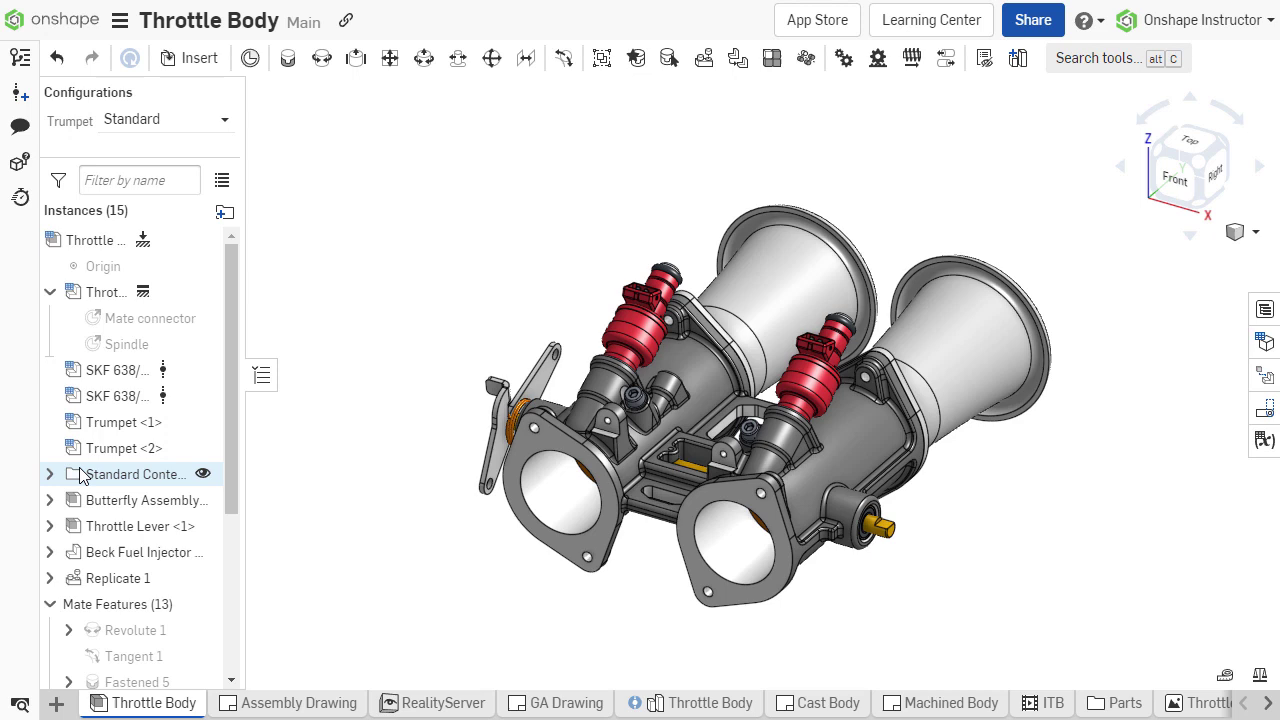
- Expand Standard Content, Replicate 1, O-Ring Pattern and Butterfly Assembly in the Throttle Body list
{"action": "left_click", "coordinate": [49, 474]}
{"action": "scroll", "coordinate": [45, 500], "scroll_direction": "down", "scroll_amount": 4}
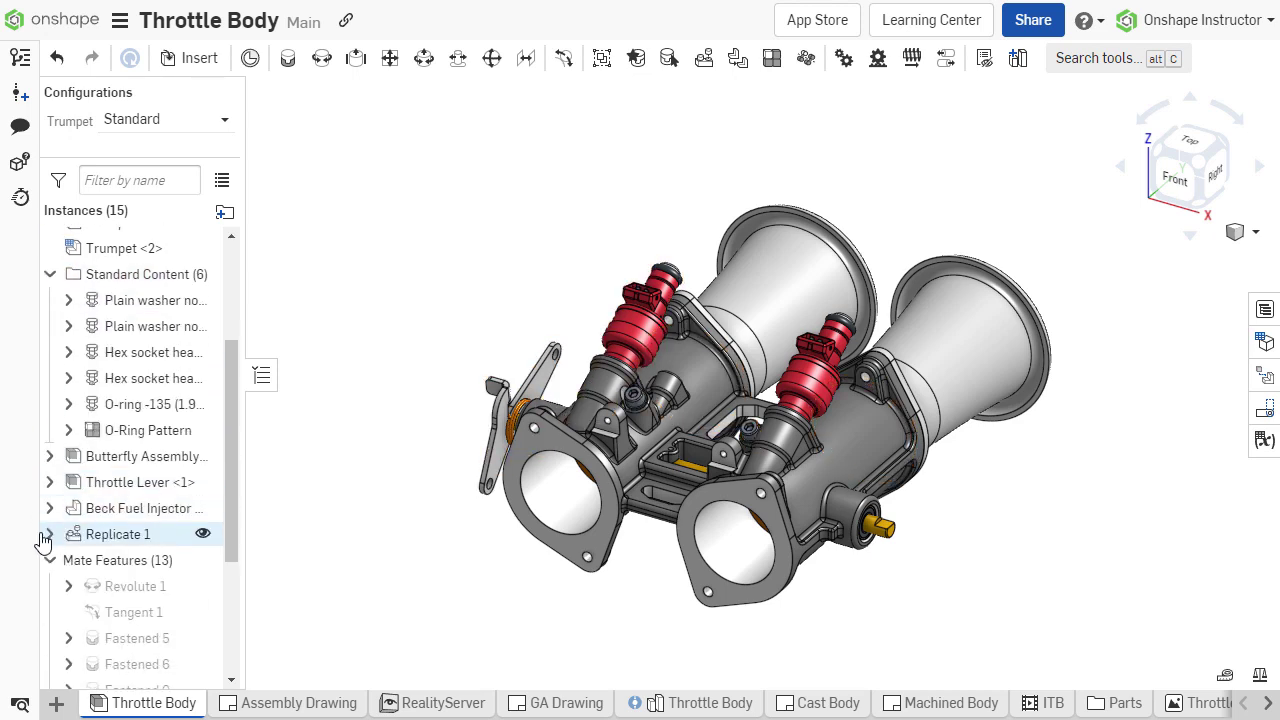
{"action": "left_click", "coordinate": [48, 534]}
{"action": "left_click", "coordinate": [68, 430]}
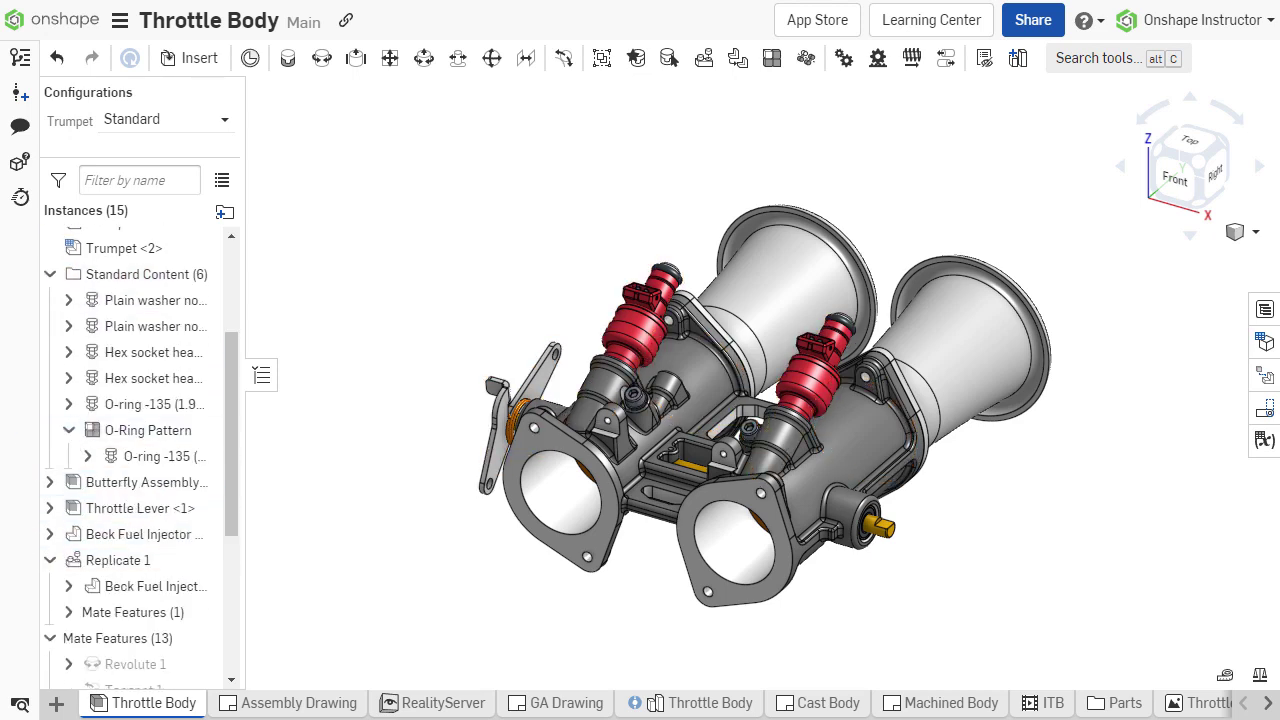
{"action": "left_click", "coordinate": [49, 482]}
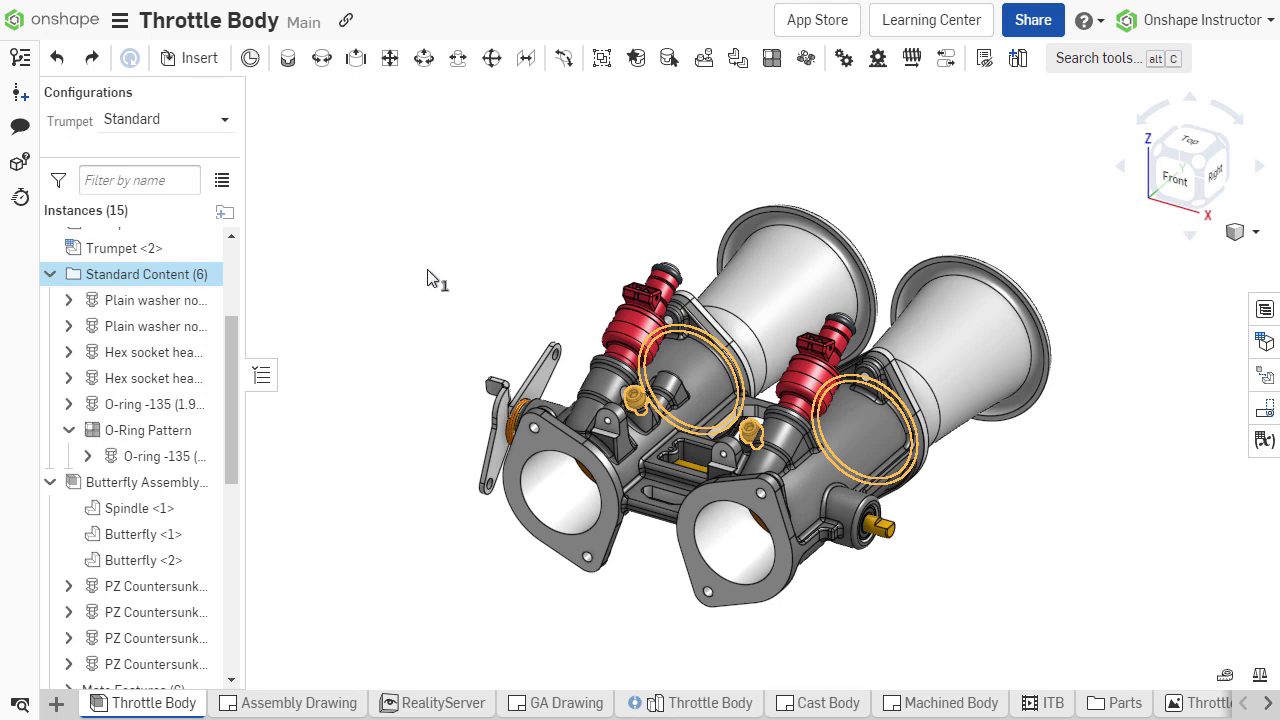
- Unpack the Standard Content (6) folder so its washers, screws and O-ring sit at top level
{"action": "right_click", "coordinate": [180, 280]}
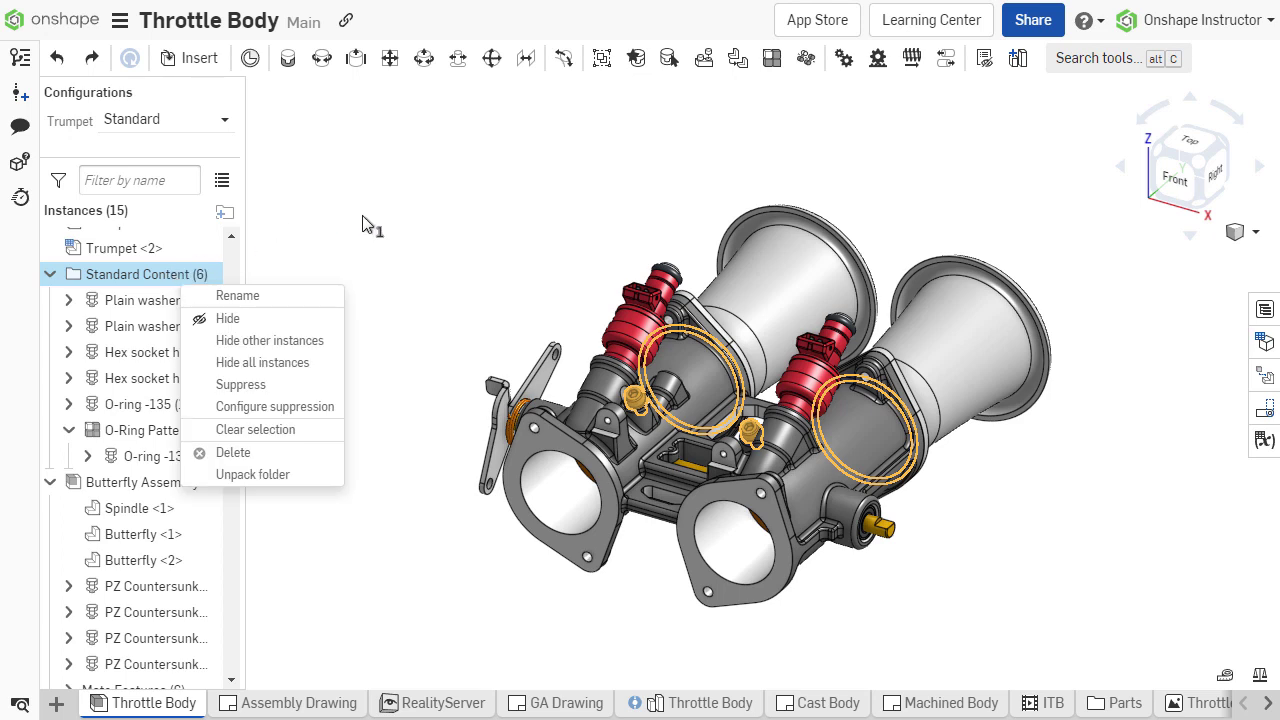
{"action": "key", "text": "Up"}
{"action": "key", "text": "Return"}
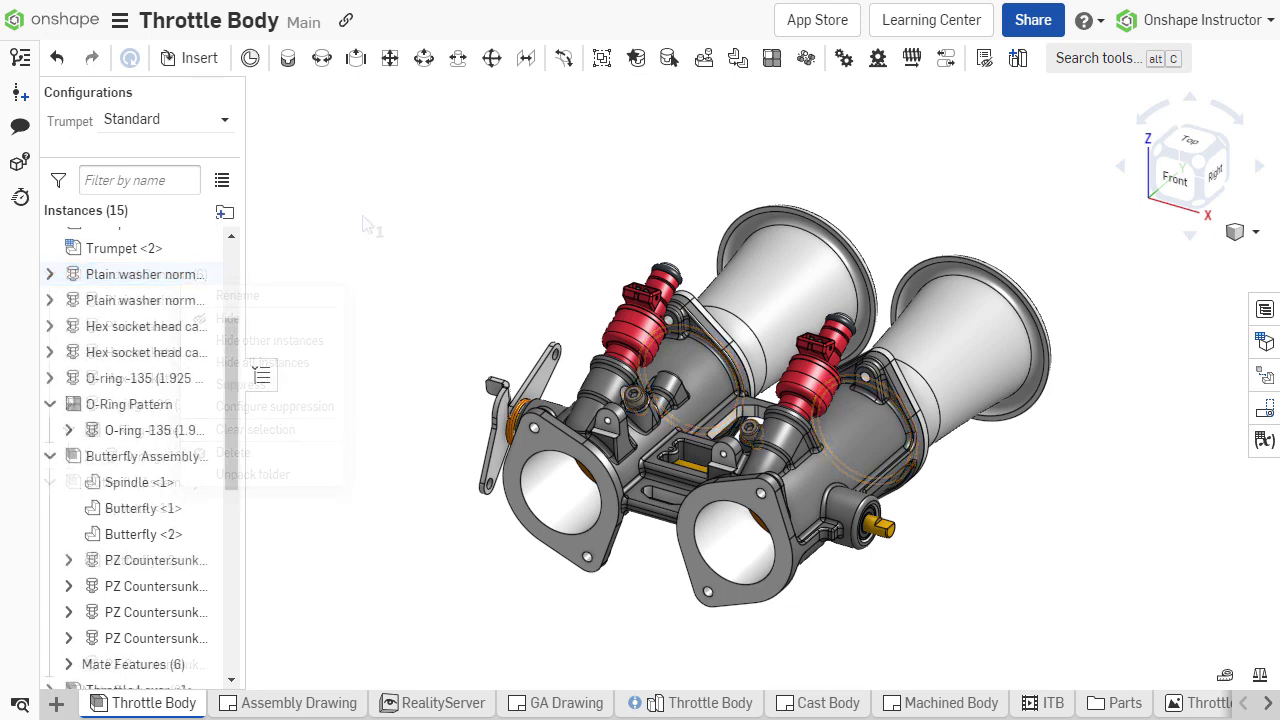
- Group the two plain washers, two hex socket screws and O-ring into a new 'Standard Content' folder
{"action": "left_click", "coordinate": [140, 275]}
{"action": "left_click", "coordinate": [127, 377], "text": "shift"}
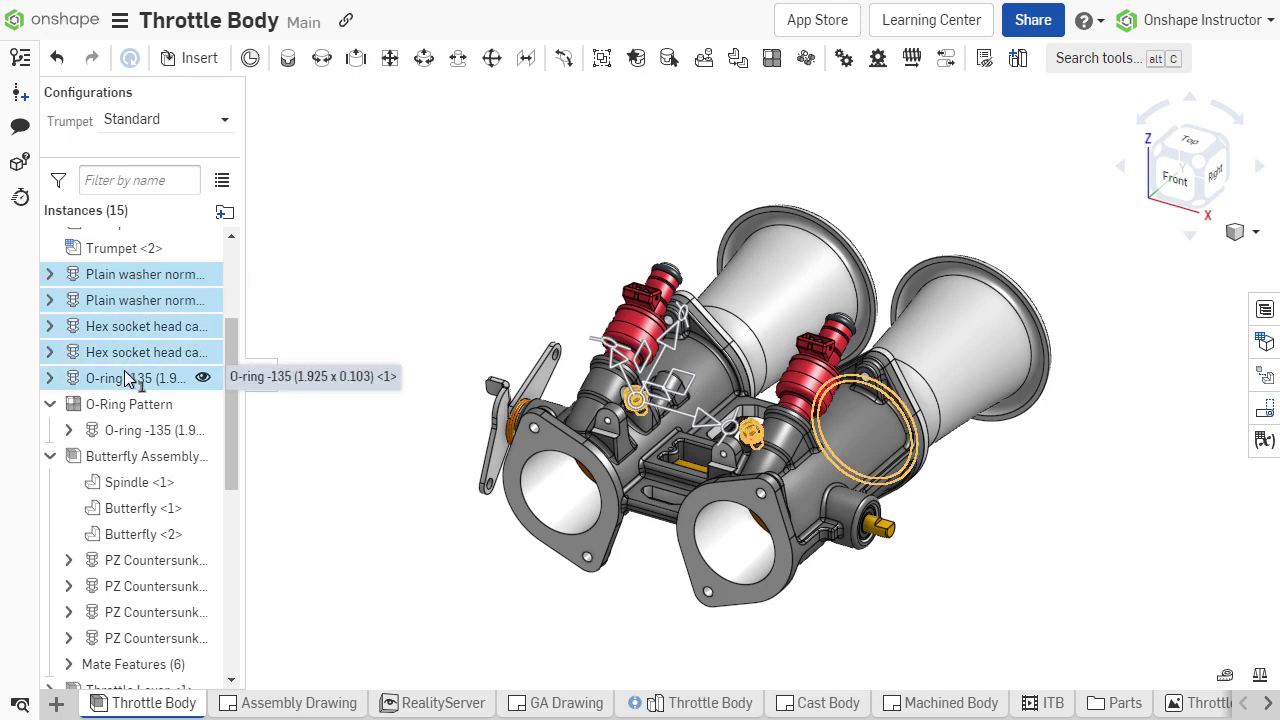
{"action": "right_click", "coordinate": [125, 372]}
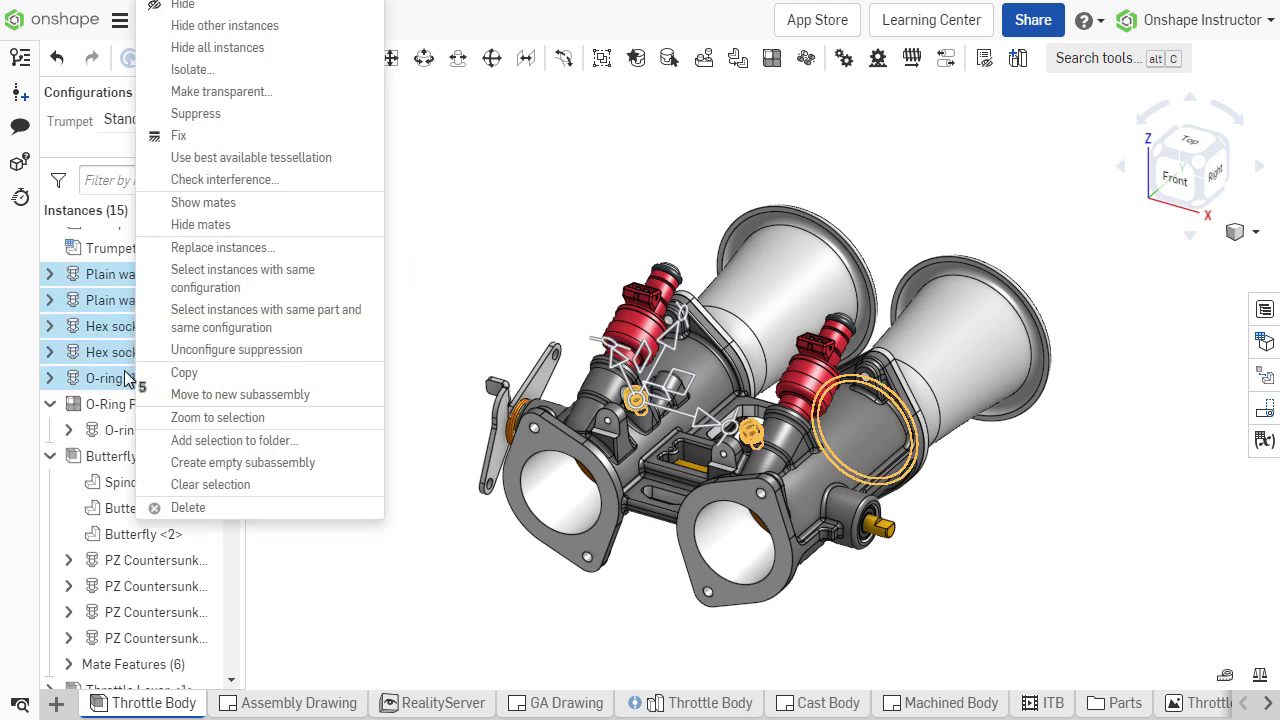
{"action": "left_click", "coordinate": [380, 449]}
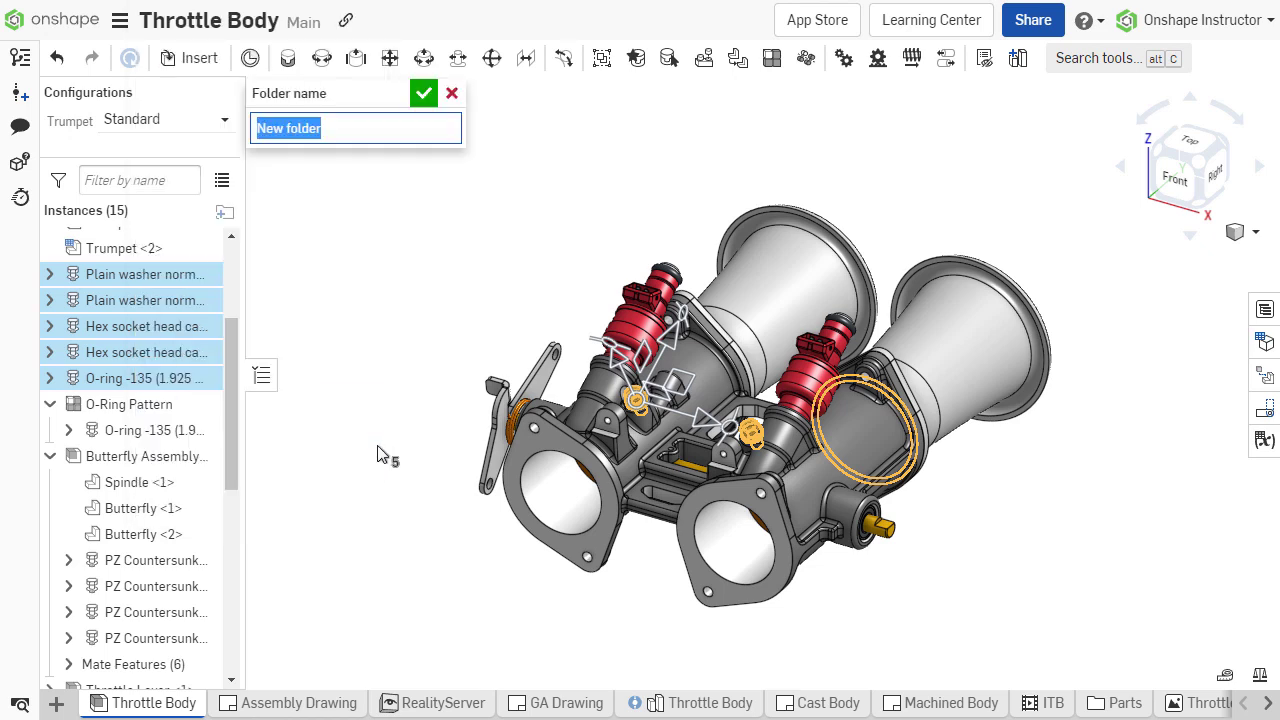
{"action": "type", "text": "Standard Content"}
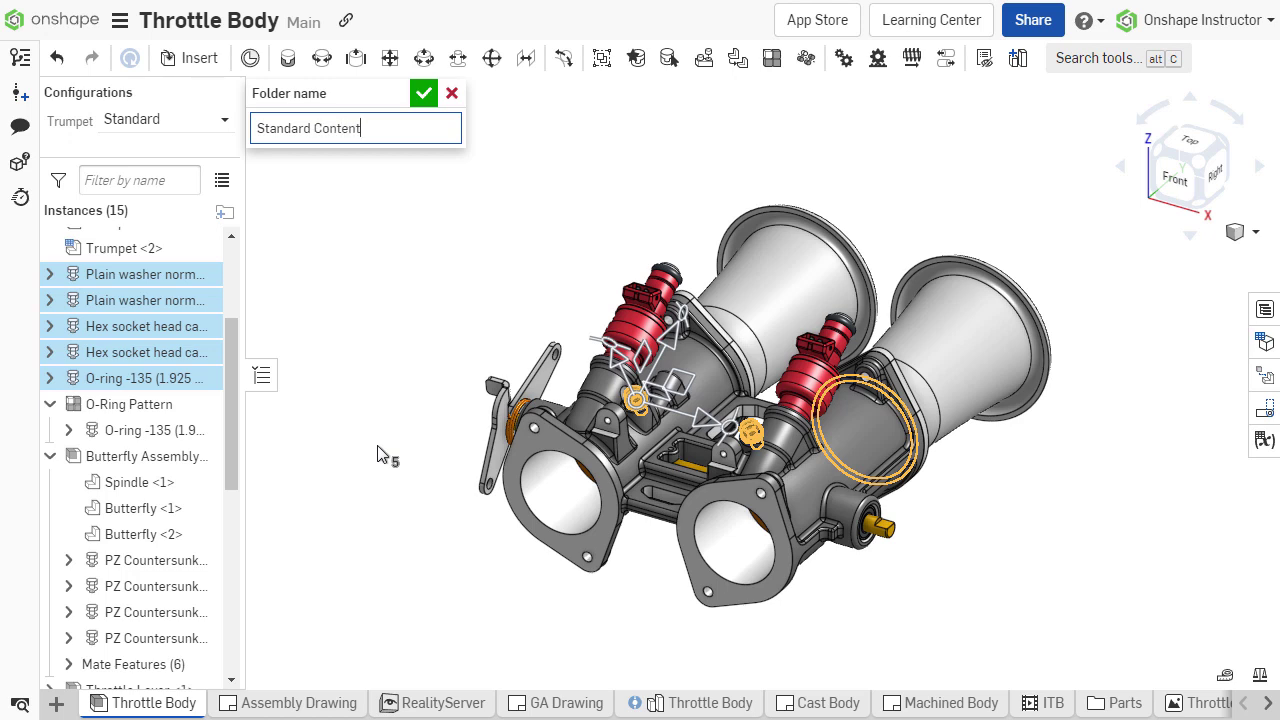
{"action": "key", "text": "Return"}
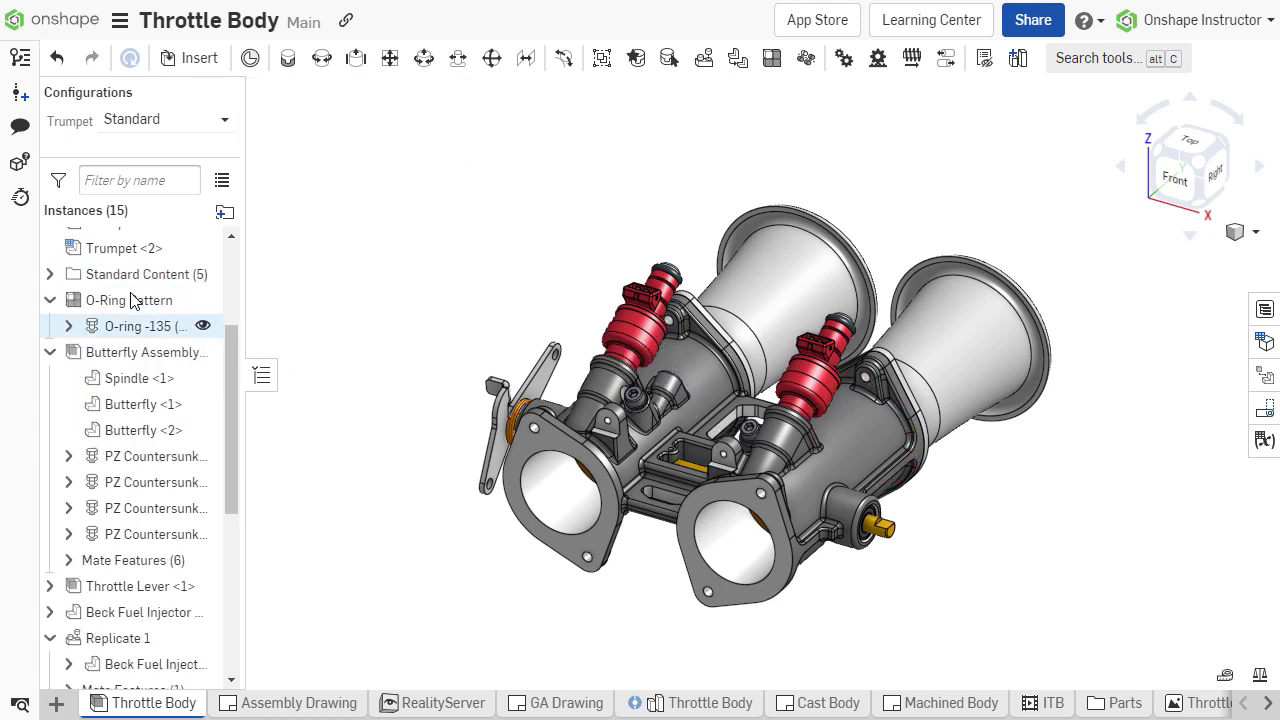
{"action": "left_click", "coordinate": [50, 274]}
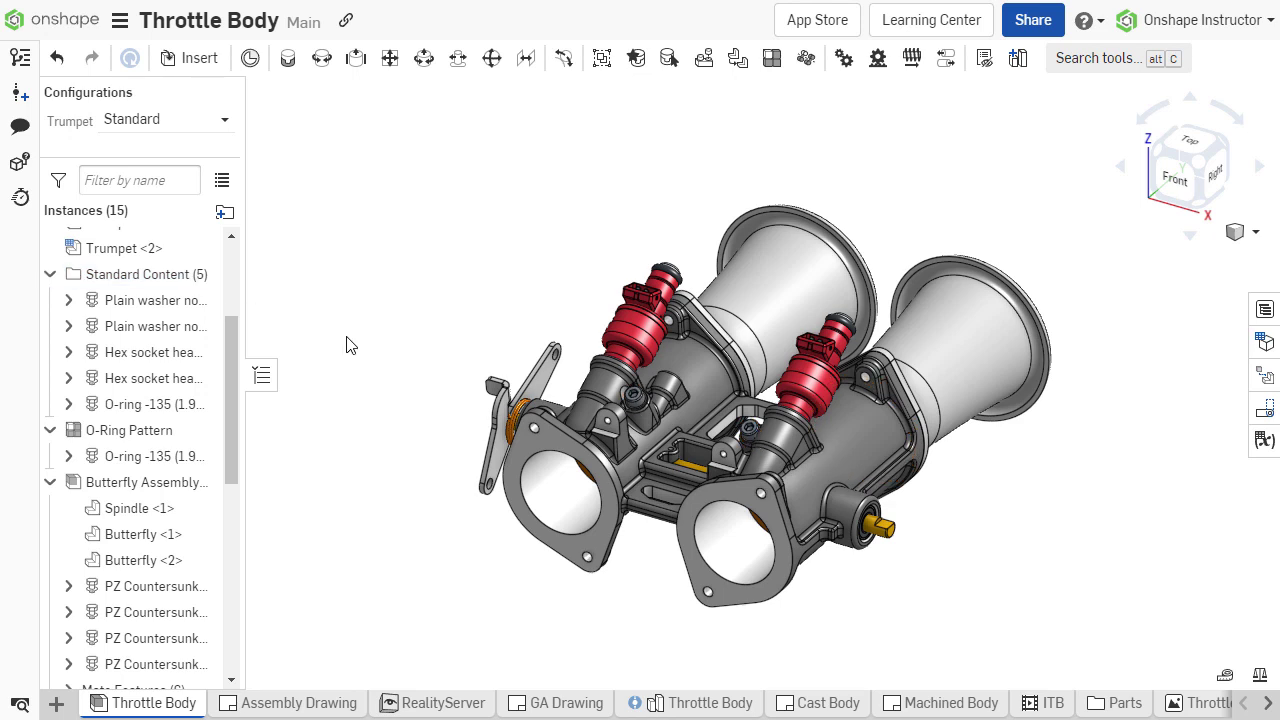
- Drag the O-Ring Pattern into the Standard Content folder
{"action": "mouse_move", "coordinate": [113, 430]}
{"action": "left_mouse_down"}
{"action": "mouse_move", "coordinate": [137, 385]}
{"action": "mouse_move", "coordinate": [132, 427]}
{"action": "left_mouse_up"}
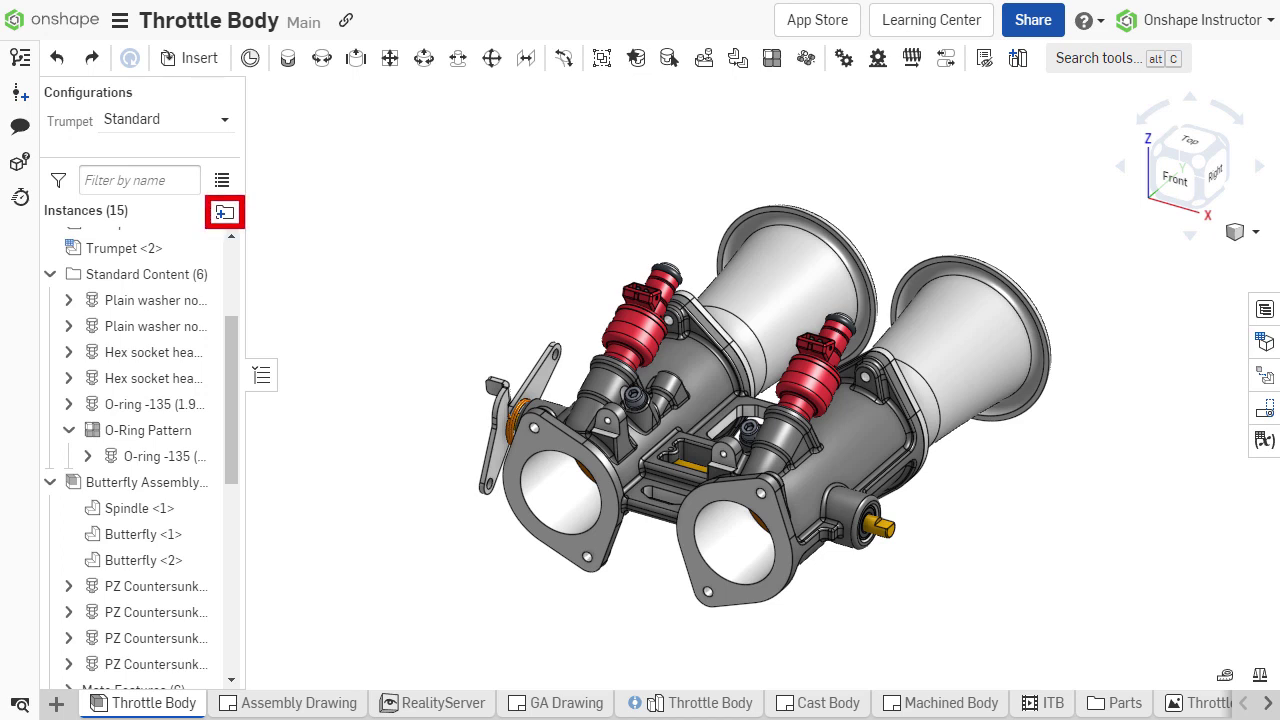
- Create an empty folder named 'Trumpets' and move it near the top of the instance list
{"action": "left_click", "coordinate": [225, 212]}
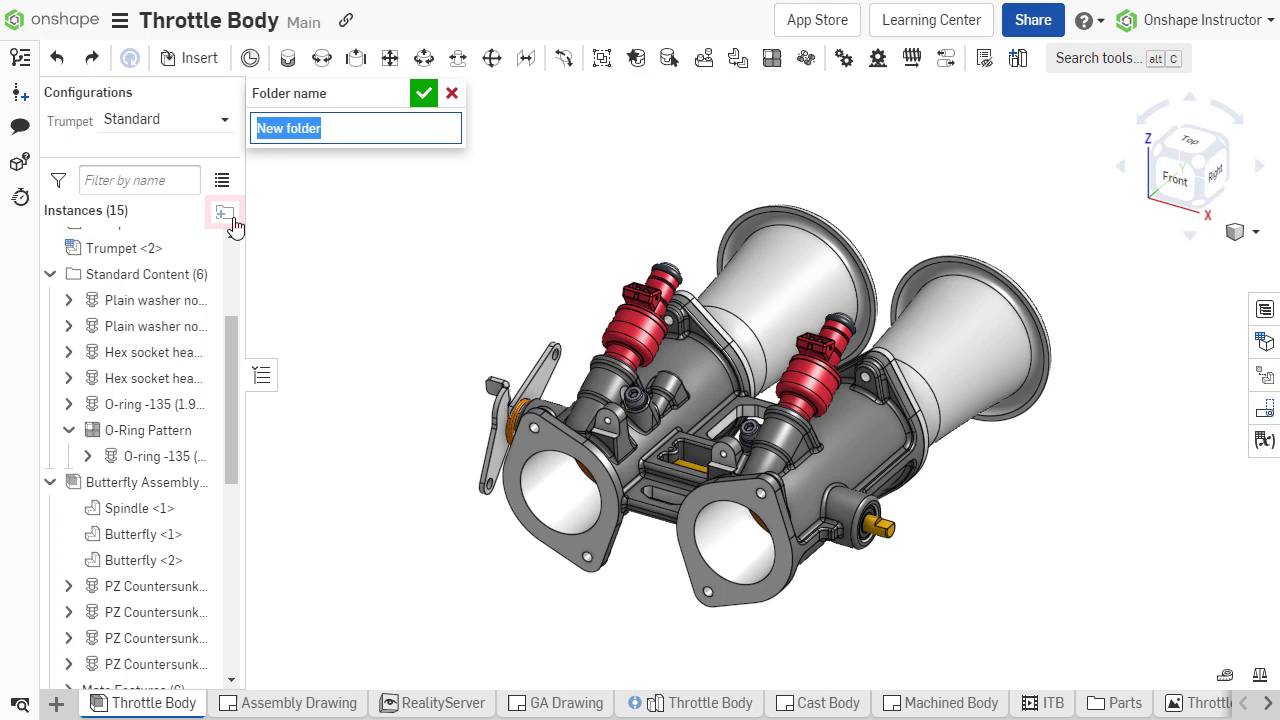
{"action": "type", "text": "Trumpet"}
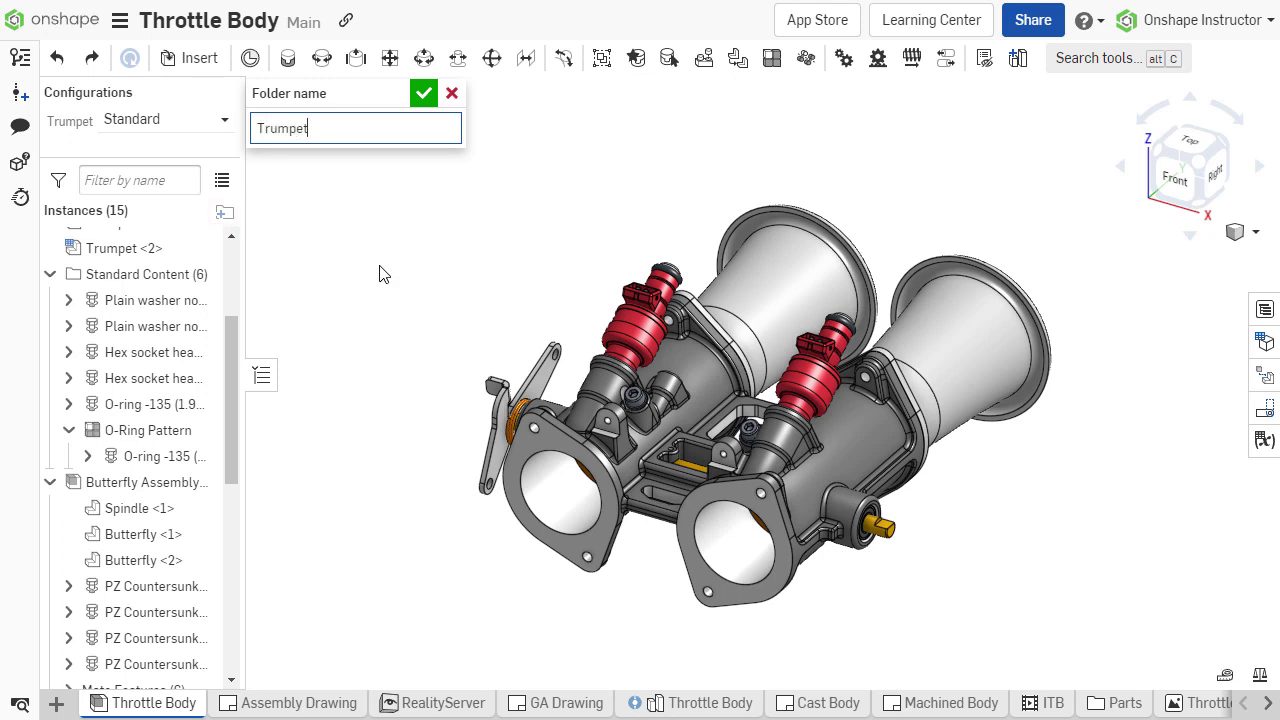
{"action": "type", "text": "s"}
{"action": "key", "text": "Return"}
{"action": "left_click_drag", "start_coordinate": [230, 340], "coordinate": [230, 480]}
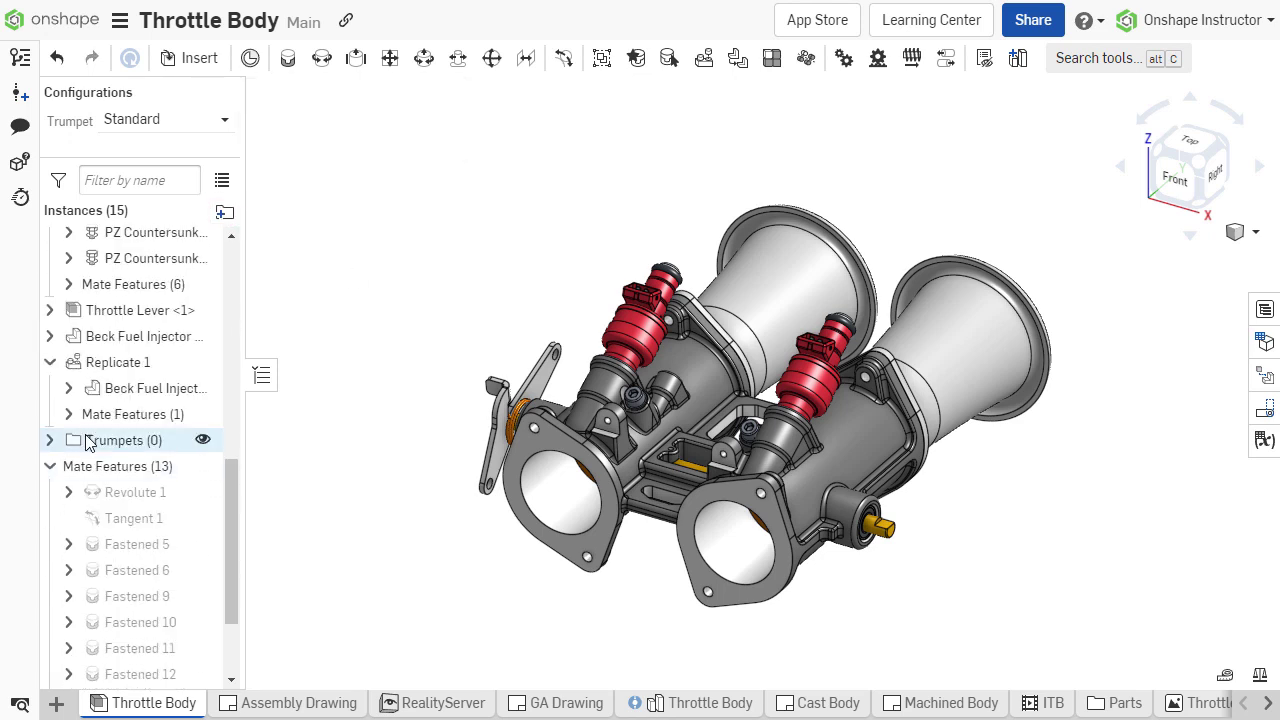
{"action": "left_click_drag", "start_coordinate": [114, 551], "coordinate": [96, 291]}
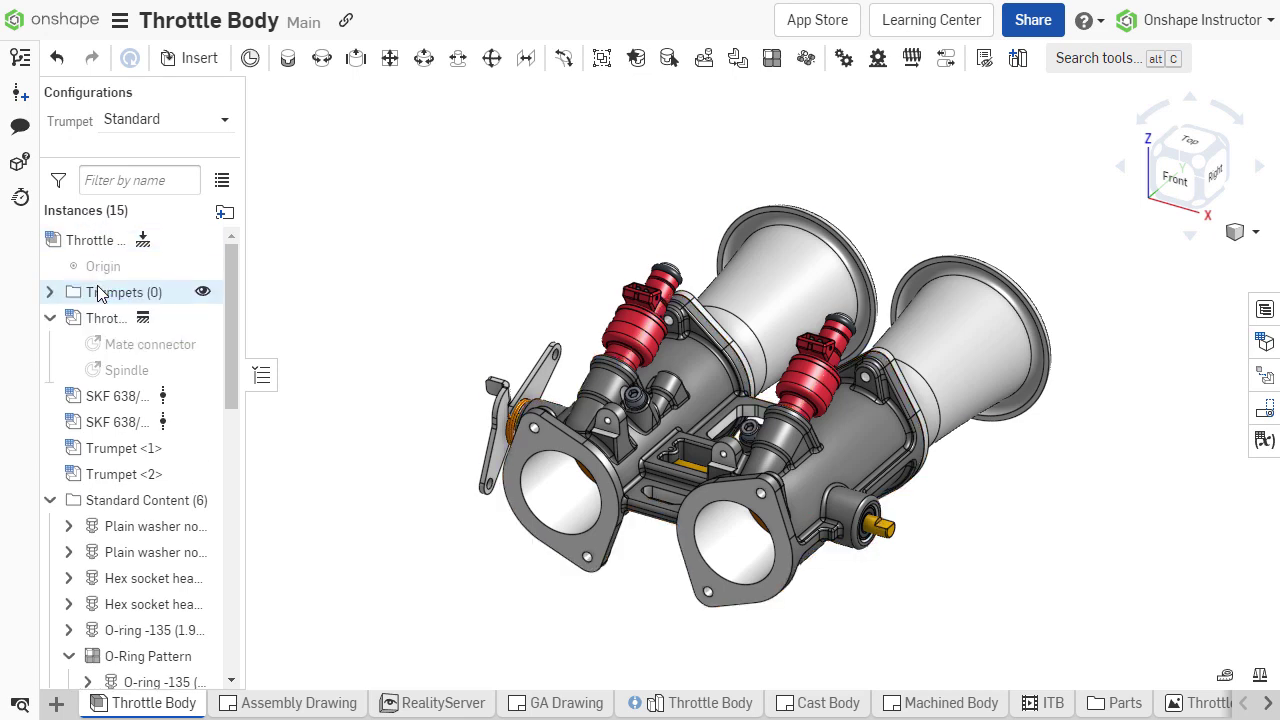
- Move Trumpet <1> and Trumpet <2> into the Trumpets folder, then drag Trumpet <2> back out
{"action": "left_click", "coordinate": [100, 448]}
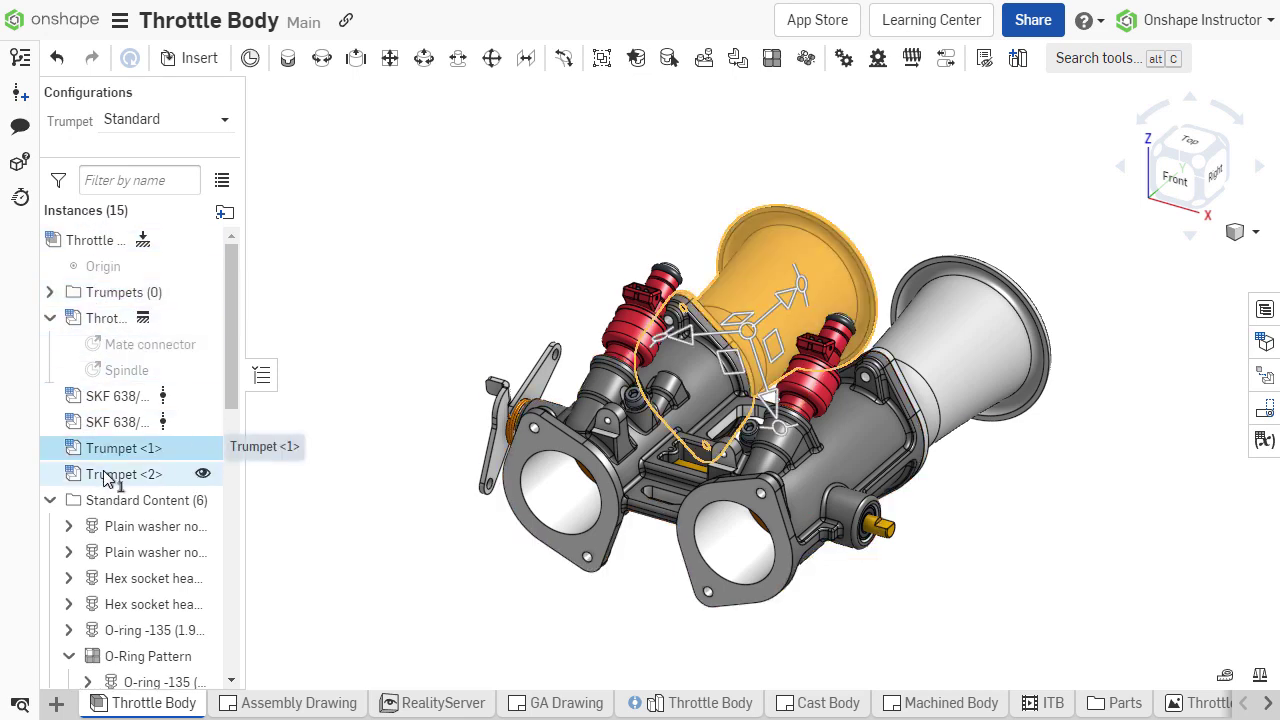
{"action": "left_click", "coordinate": [108, 474], "text": "shift"}
{"action": "left_click_drag", "start_coordinate": [108, 478], "coordinate": [118, 296]}
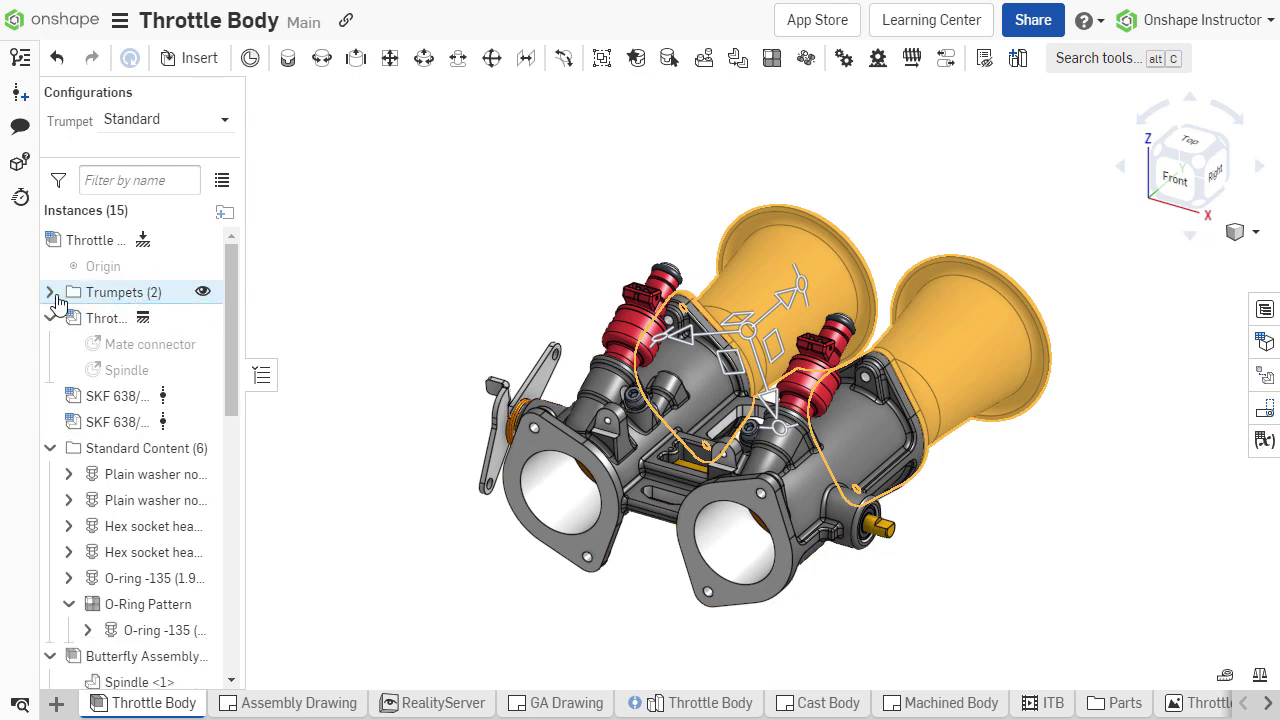
{"action": "left_click", "coordinate": [52, 298]}
{"action": "left_click", "coordinate": [110, 345], "text": "ctrl"}
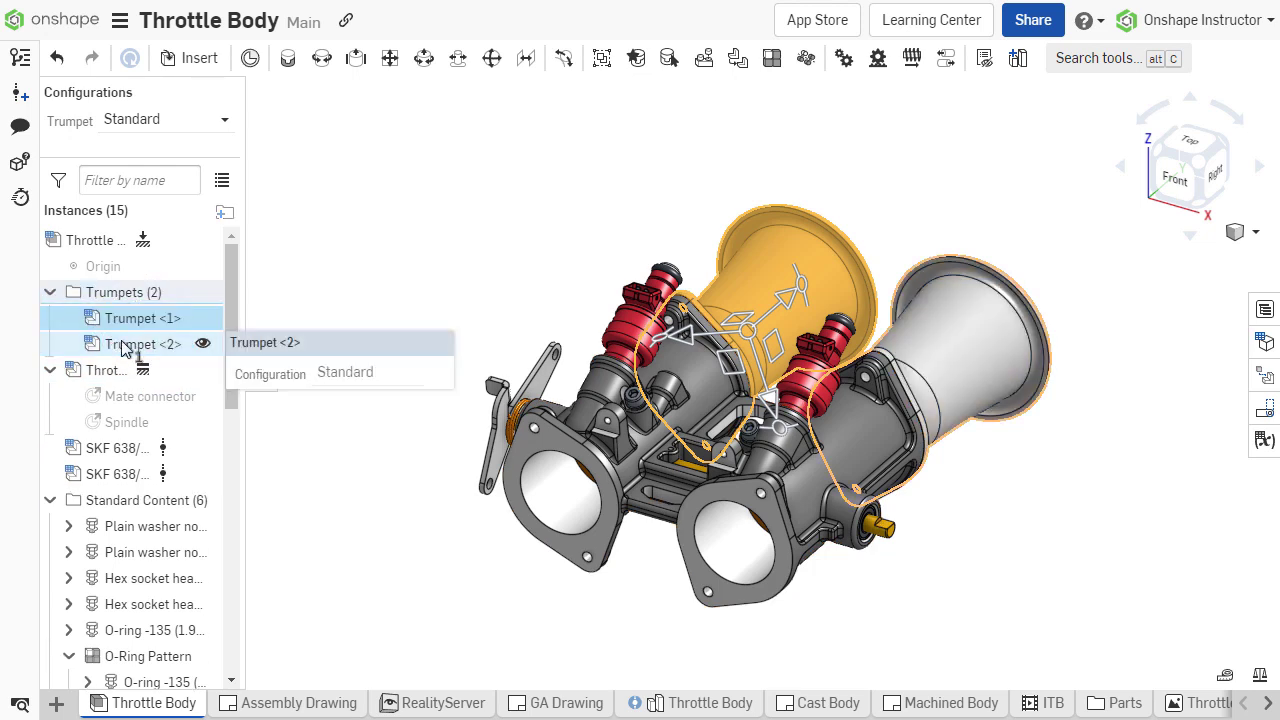
{"action": "left_click", "coordinate": [132, 322], "text": "ctrl"}
{"action": "left_click_drag", "start_coordinate": [129, 345], "coordinate": [148, 440]}
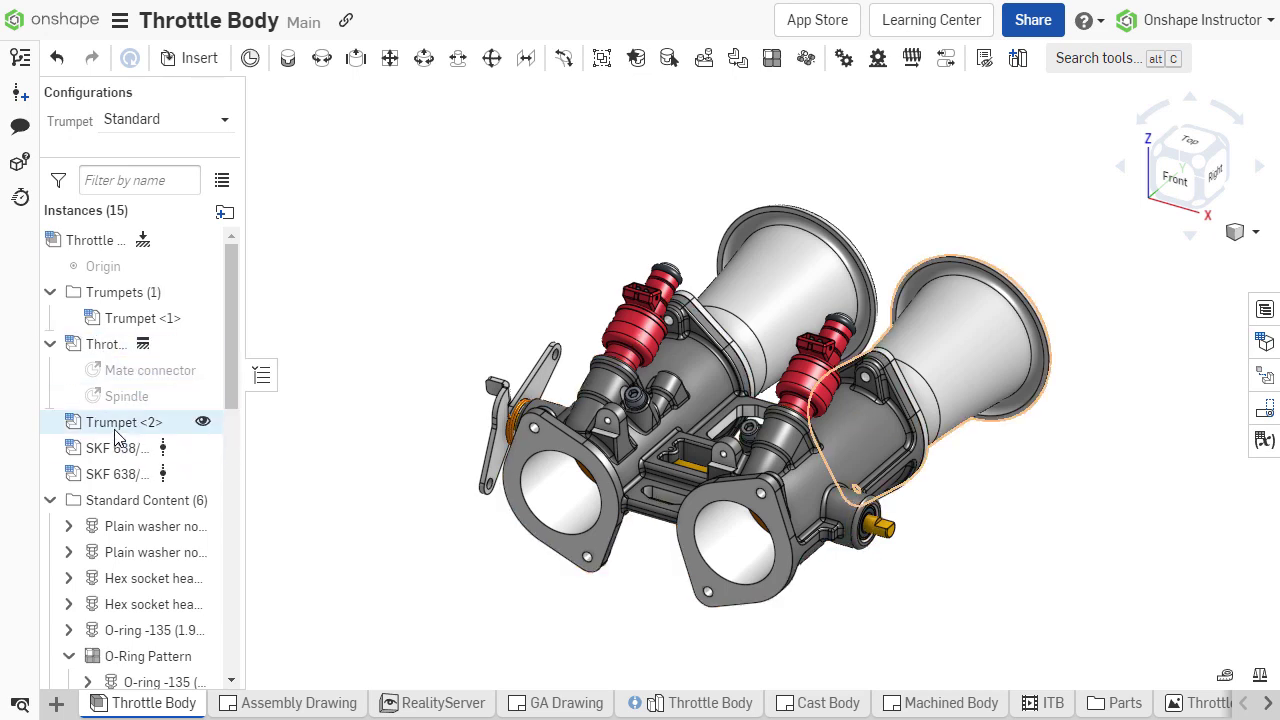
- Unpack the Trumpets folder, then undo the unpack
{"action": "right_click", "coordinate": [133, 296]}
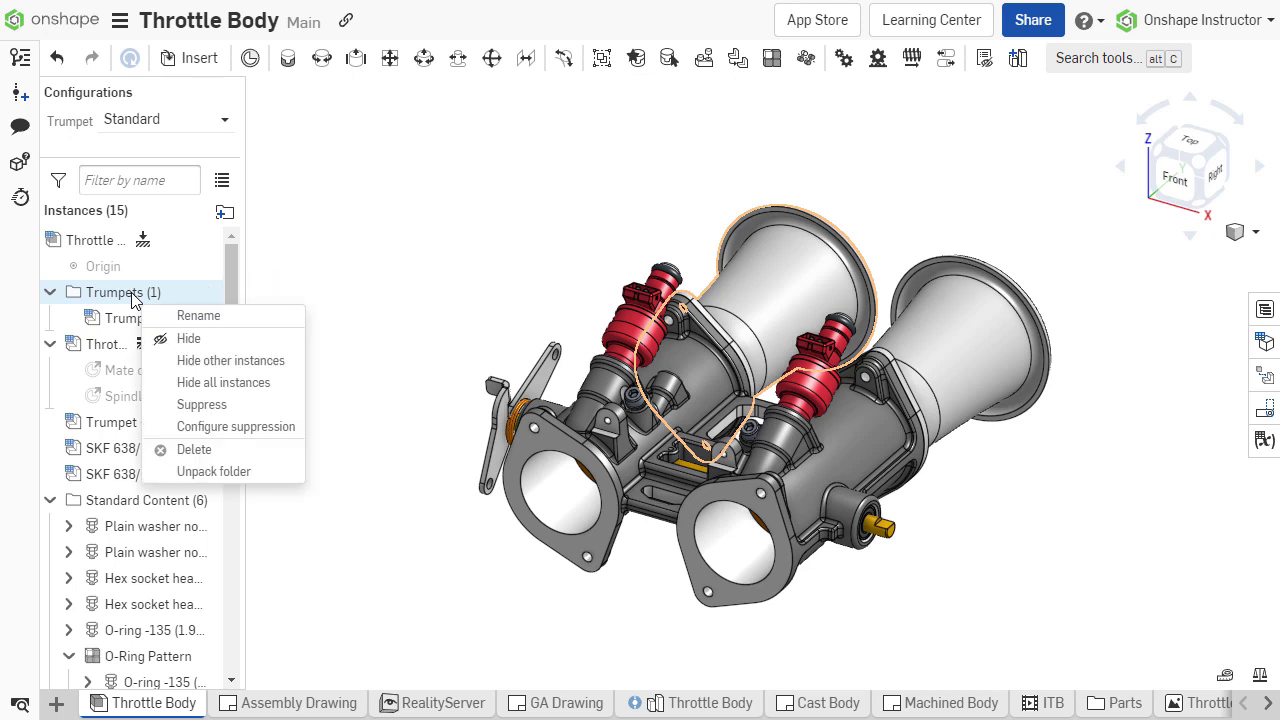
{"action": "left_click", "coordinate": [289, 482]}
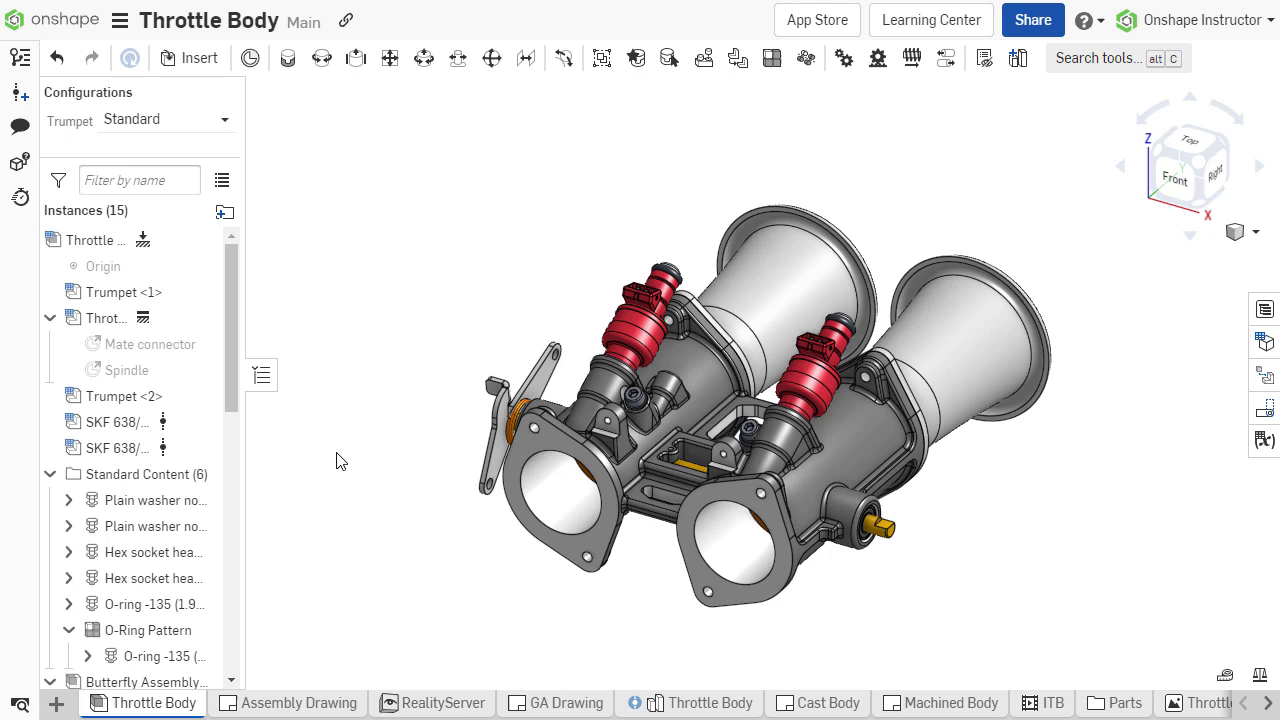
{"action": "key", "text": "ctrl+z"}
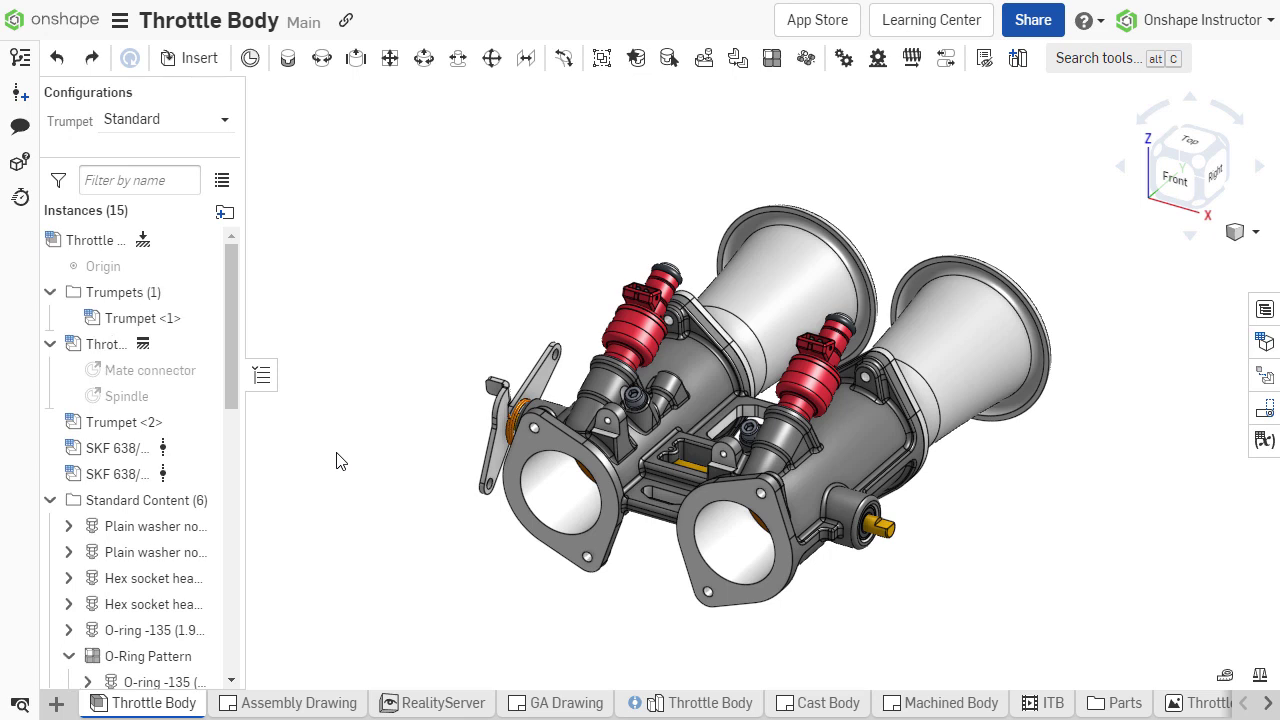
- Delete the Trumpets folder with its contents, then undo the deletion to restore Trumpet <1>
{"action": "right_click", "coordinate": [150, 294]}
{"action": "left_click", "coordinate": [250, 459]}
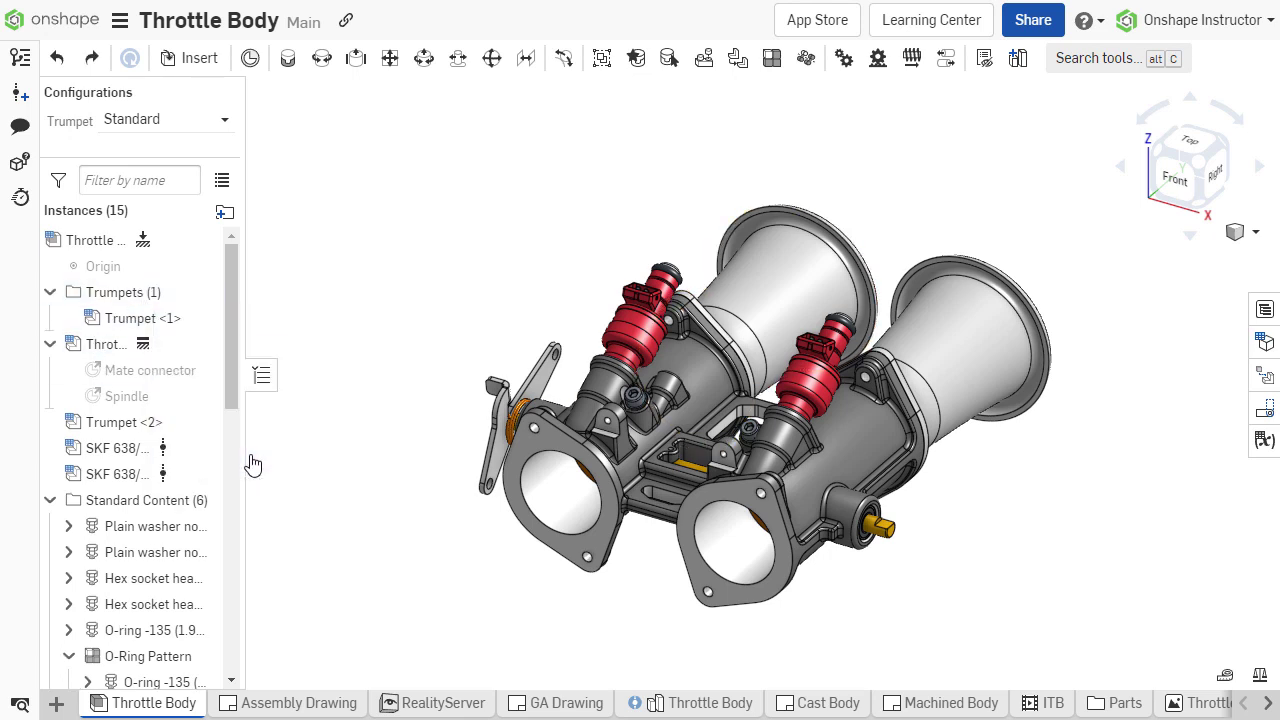
{"action": "key", "text": "ctrl+z"}
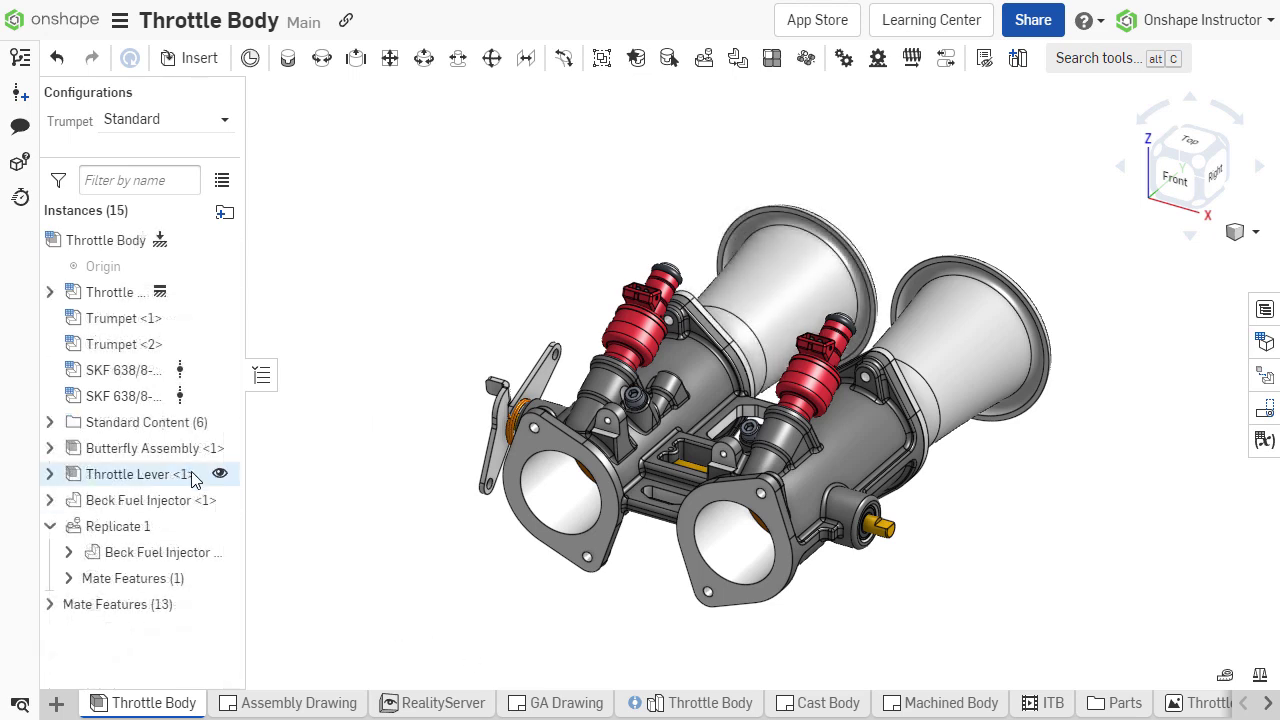
- Select Throttle Lever <1> alongside Butterfly Assembly and expand Throttle Lever and its mate features
{"action": "left_click", "coordinate": [168, 476], "text": "shift"}
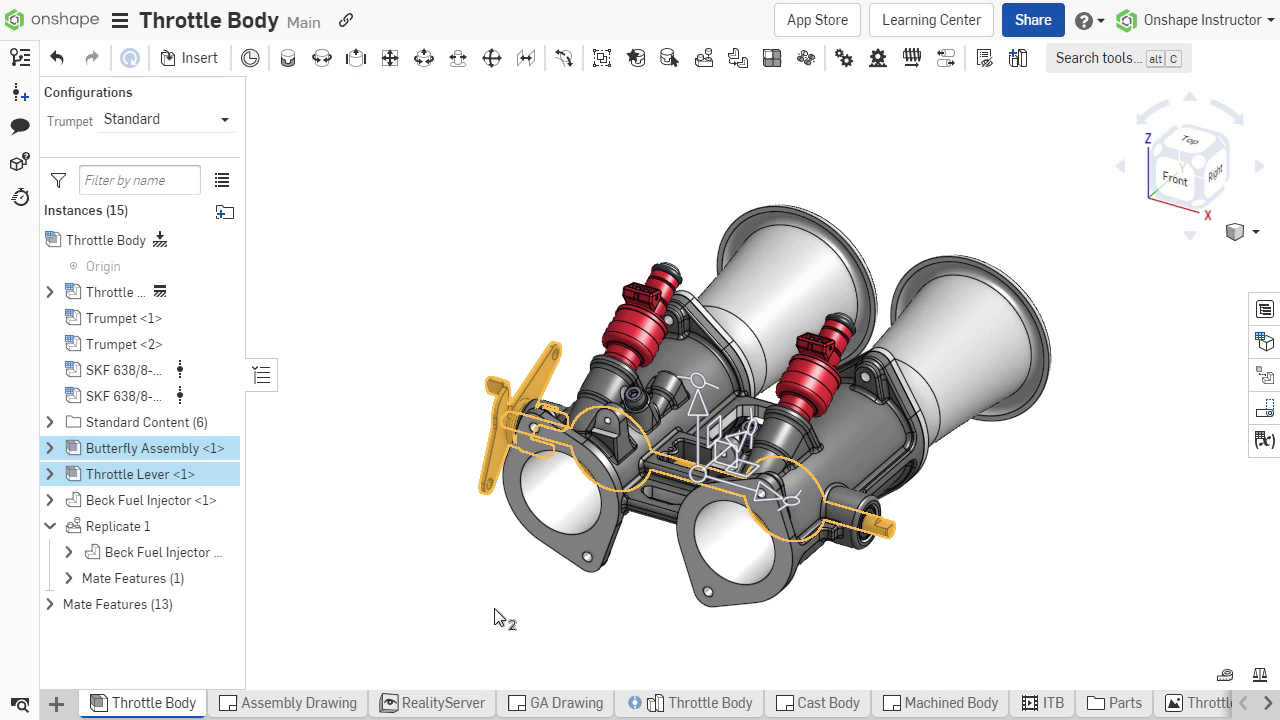
{"action": "left_click", "coordinate": [50, 475]}
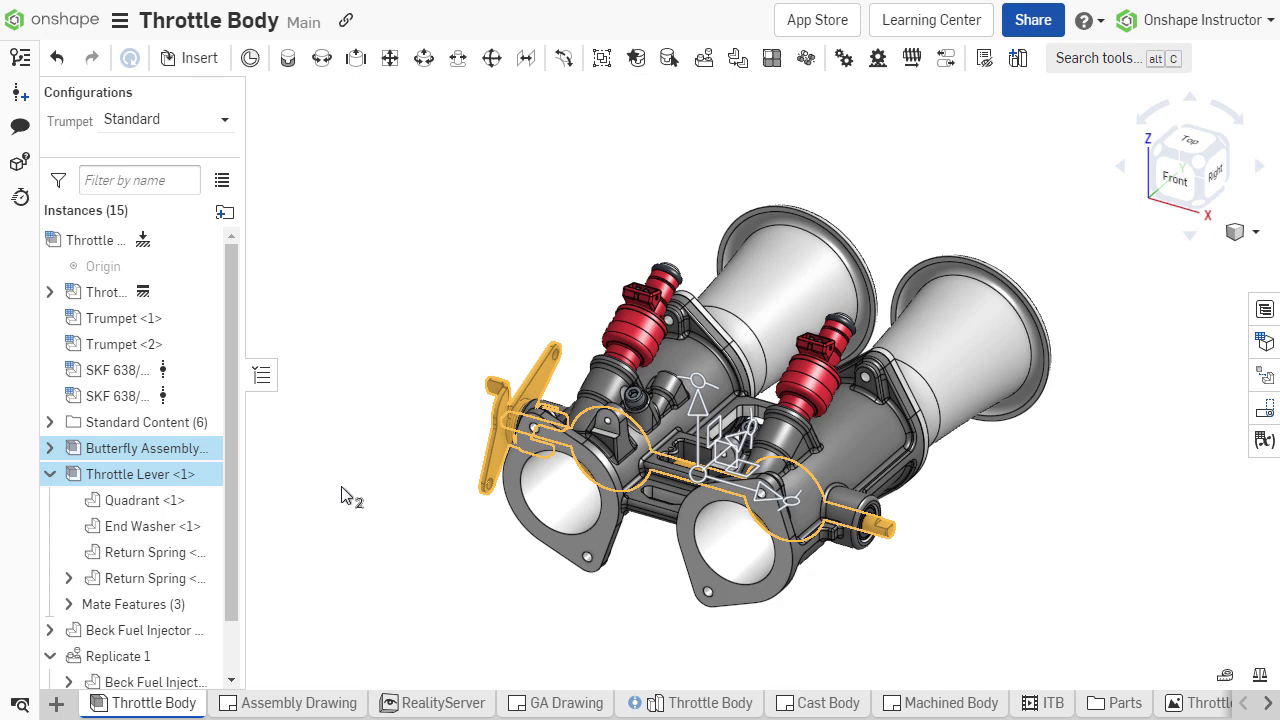
{"action": "left_click", "coordinate": [69, 604]}
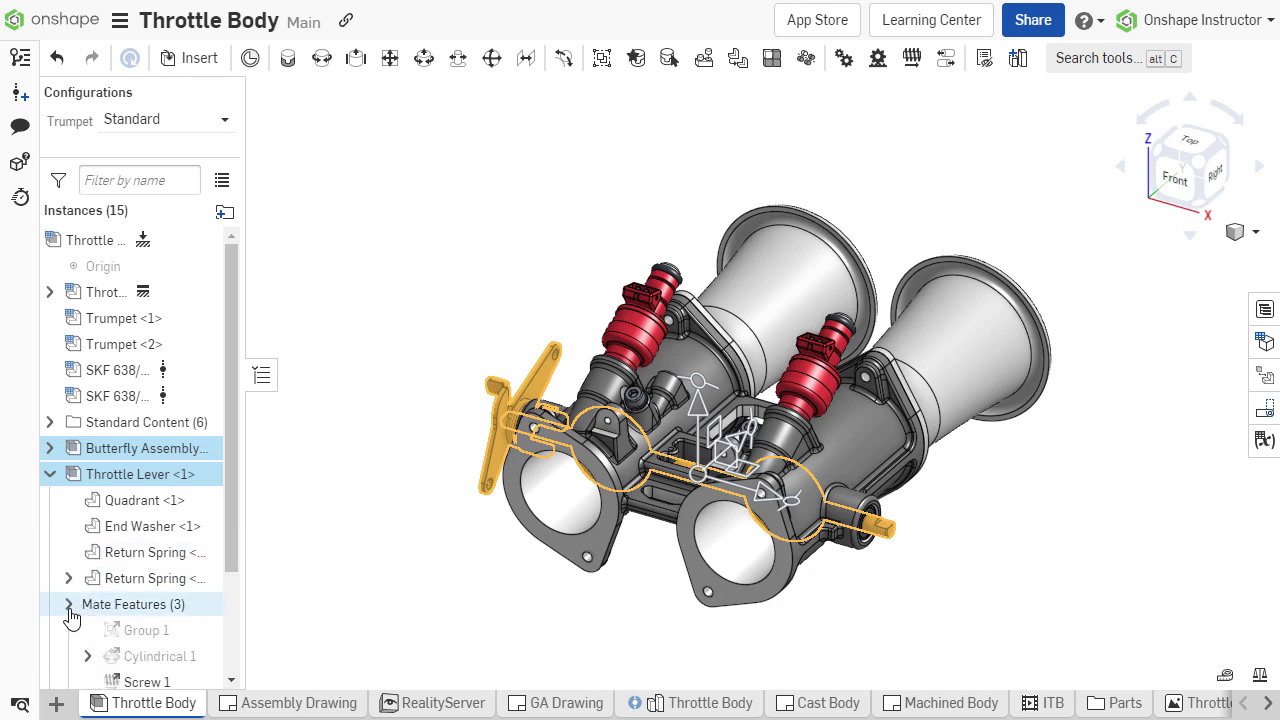
{"action": "scroll", "coordinate": [175, 580], "scroll_direction": "down", "scroll_amount": 2}
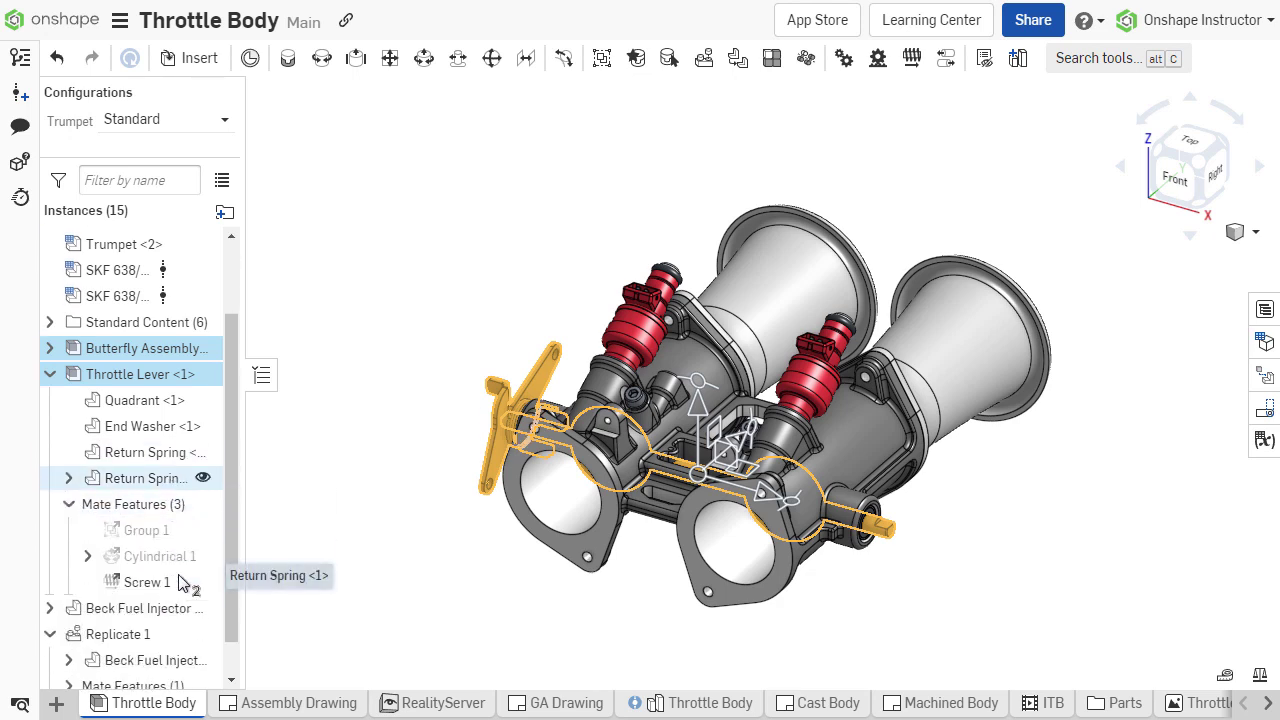
- Clear the selection and list this document's assemblies in the Insert parts and assemblies dialog
{"action": "left_click", "coordinate": [340, 512]}
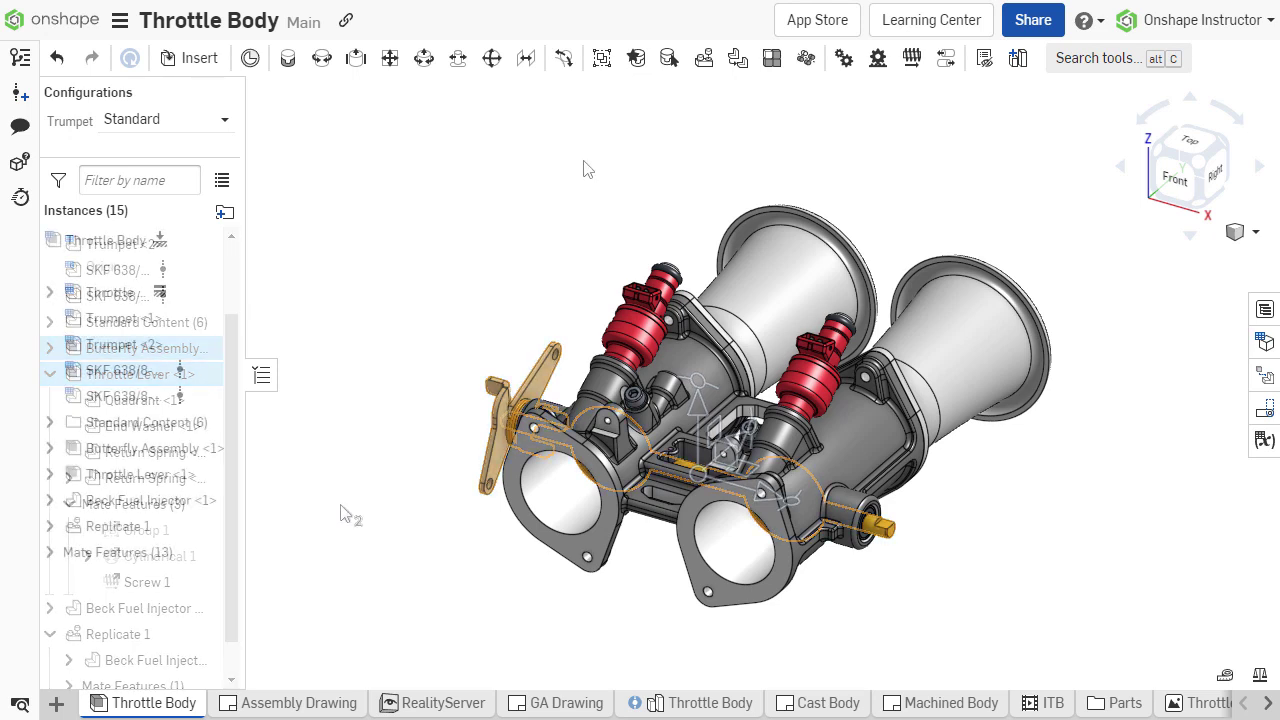
{"action": "left_click", "coordinate": [199, 60]}
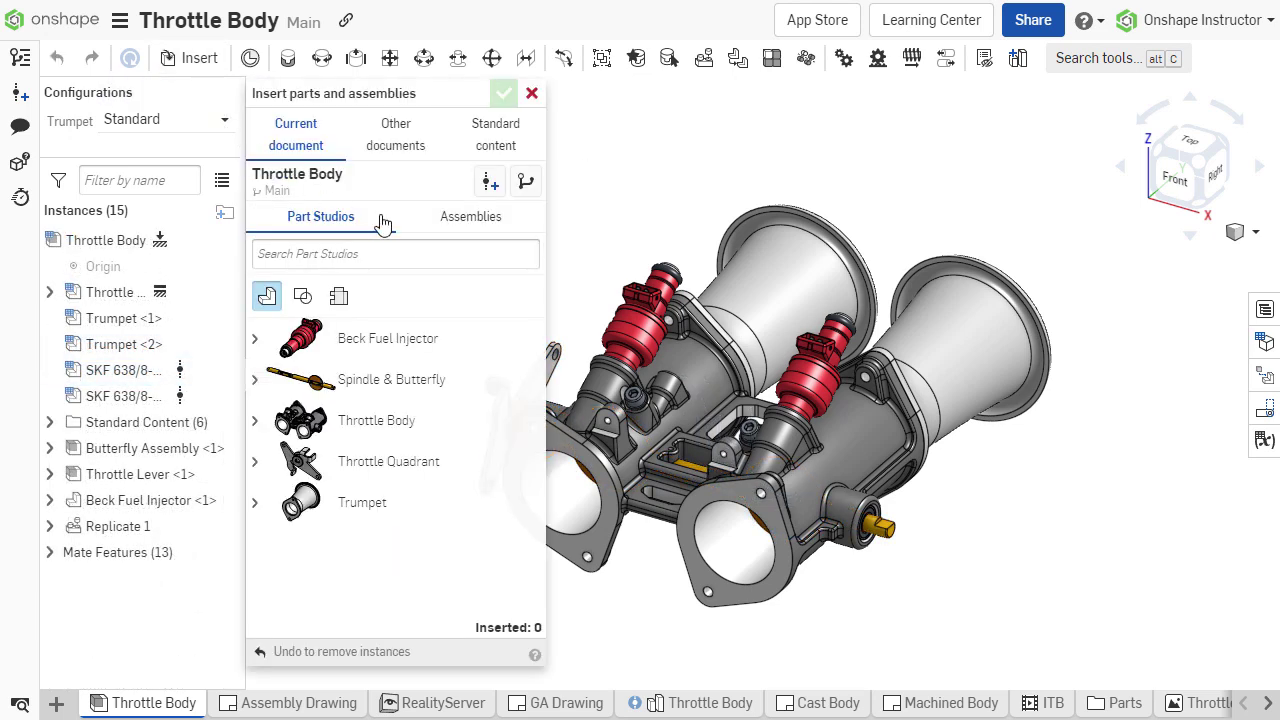
{"action": "left_click", "coordinate": [522, 228]}
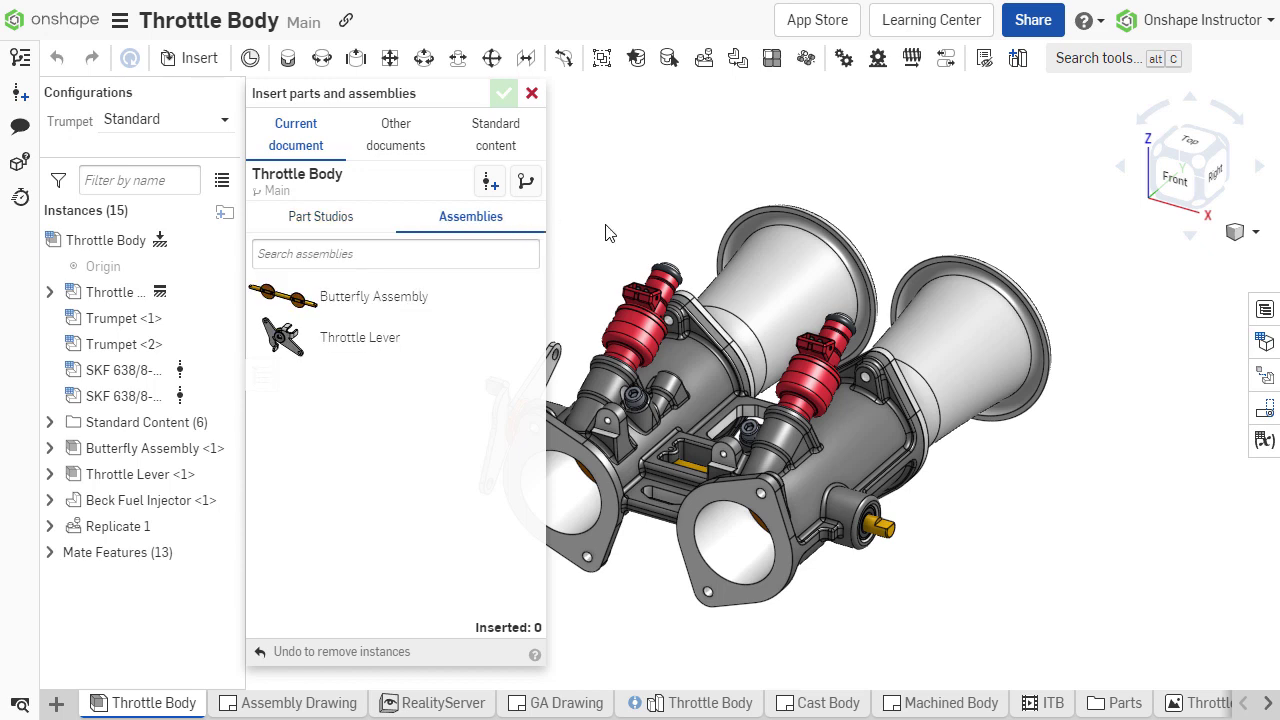
- Move Quadrant, End Washer and both Return Springs into a new subassembly, Assembly 1 <1>
{"action": "left_click", "coordinate": [532, 93]}
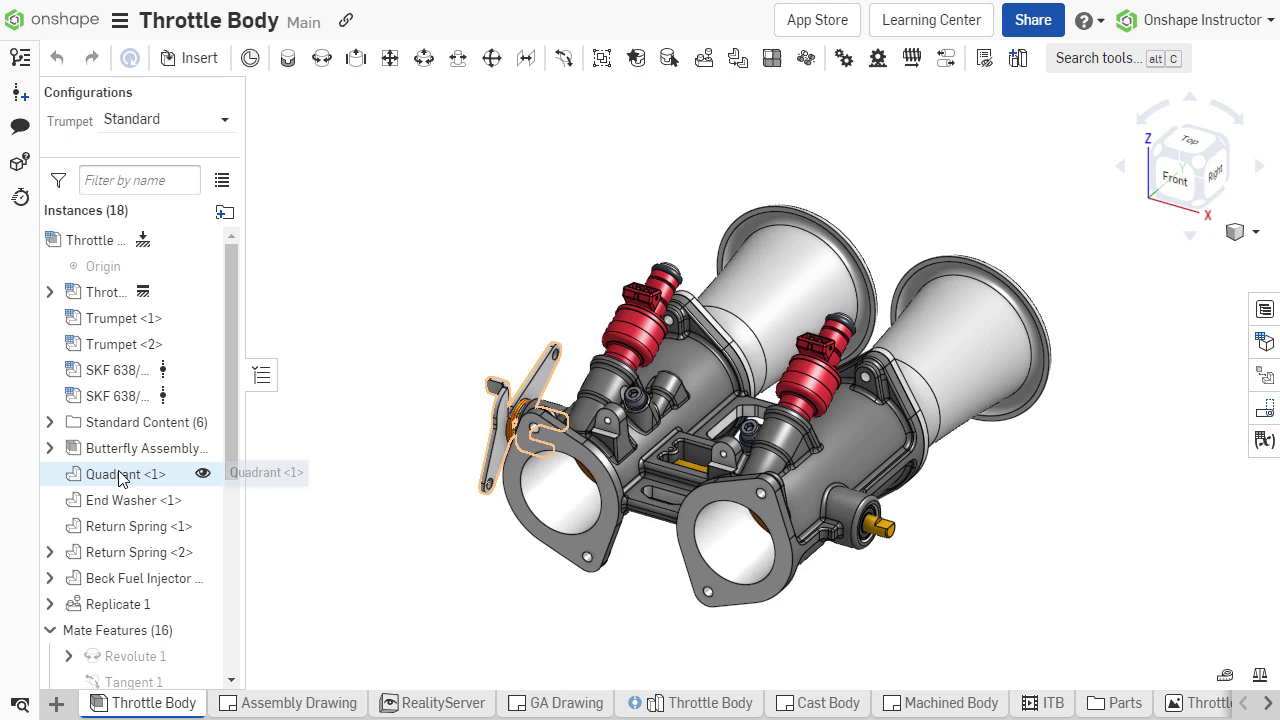
{"action": "left_click", "coordinate": [118, 476]}
{"action": "left_click", "coordinate": [110, 552], "text": "shift"}
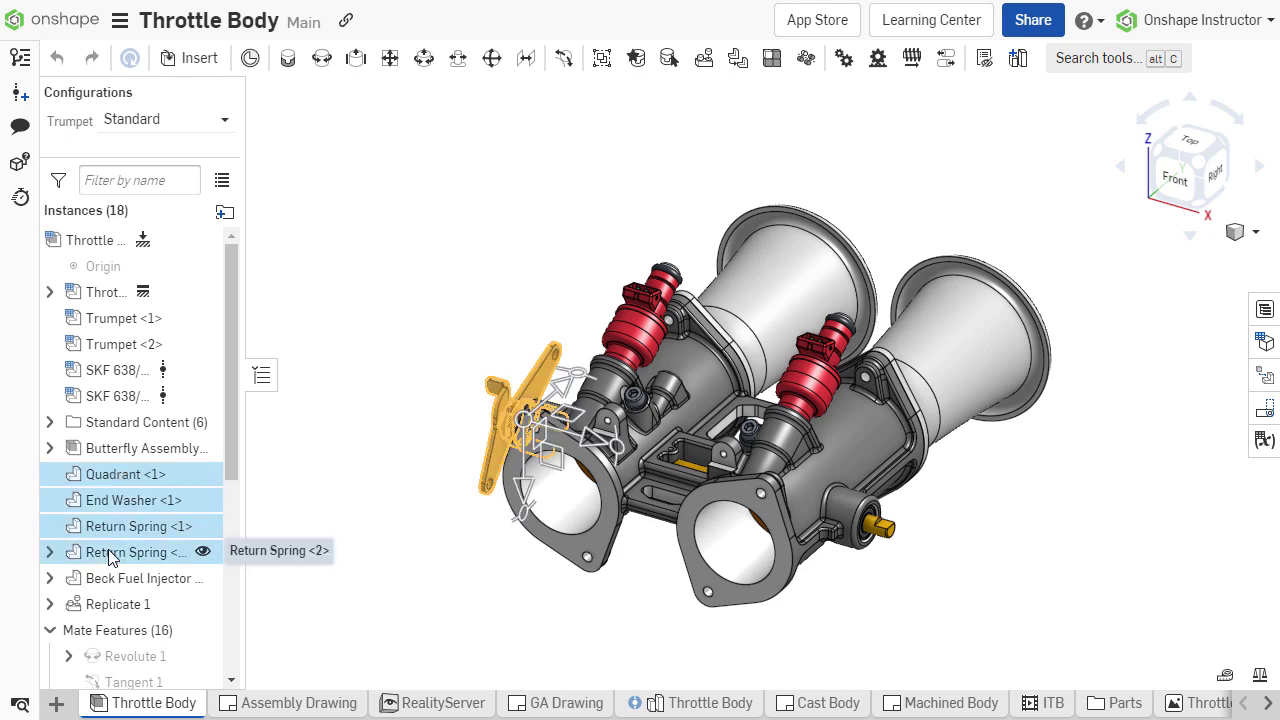
{"action": "right_click", "coordinate": [170, 545]}
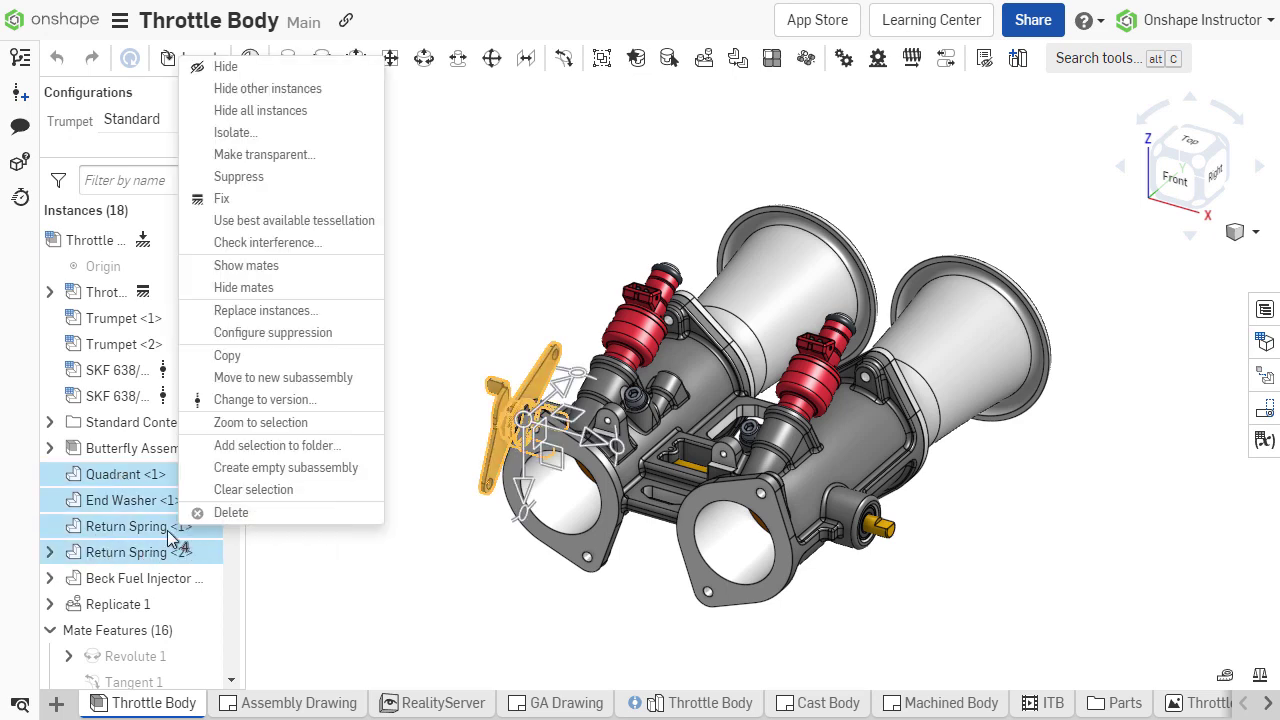
{"action": "left_click", "coordinate": [357, 389]}
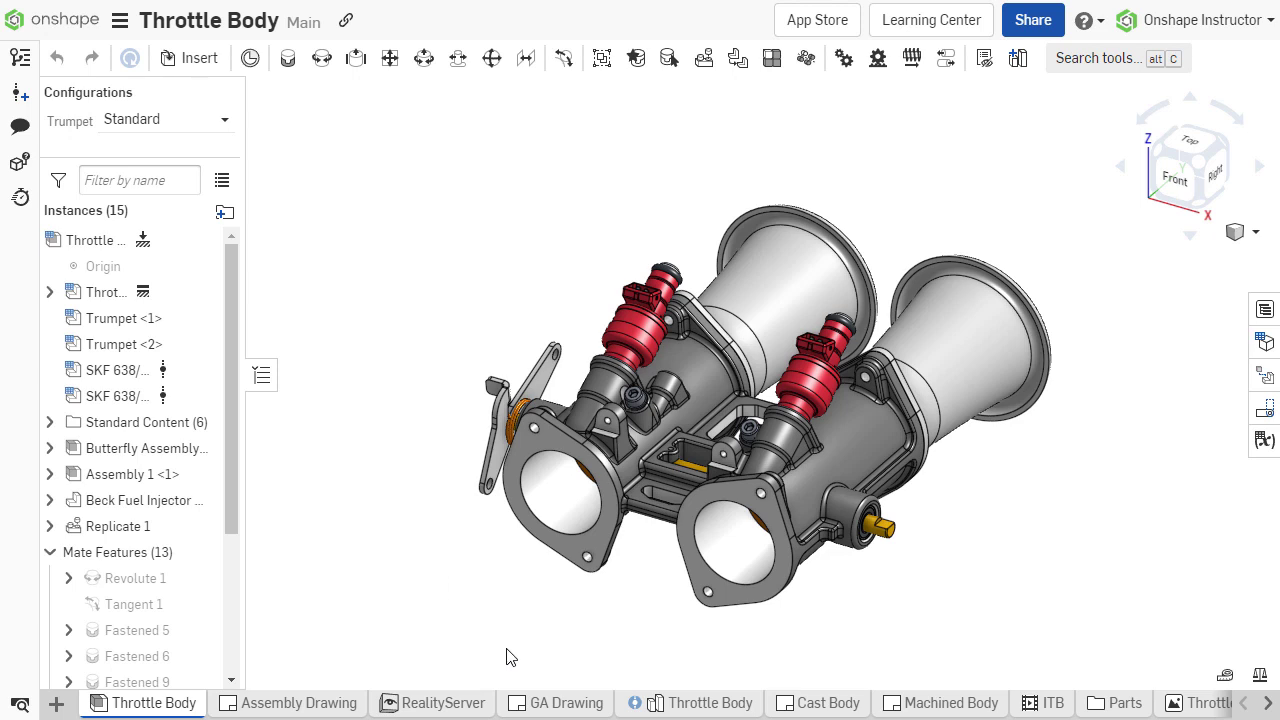
{"action": "scroll", "coordinate": [540, 703], "scroll_direction": "down", "scroll_amount": 2}
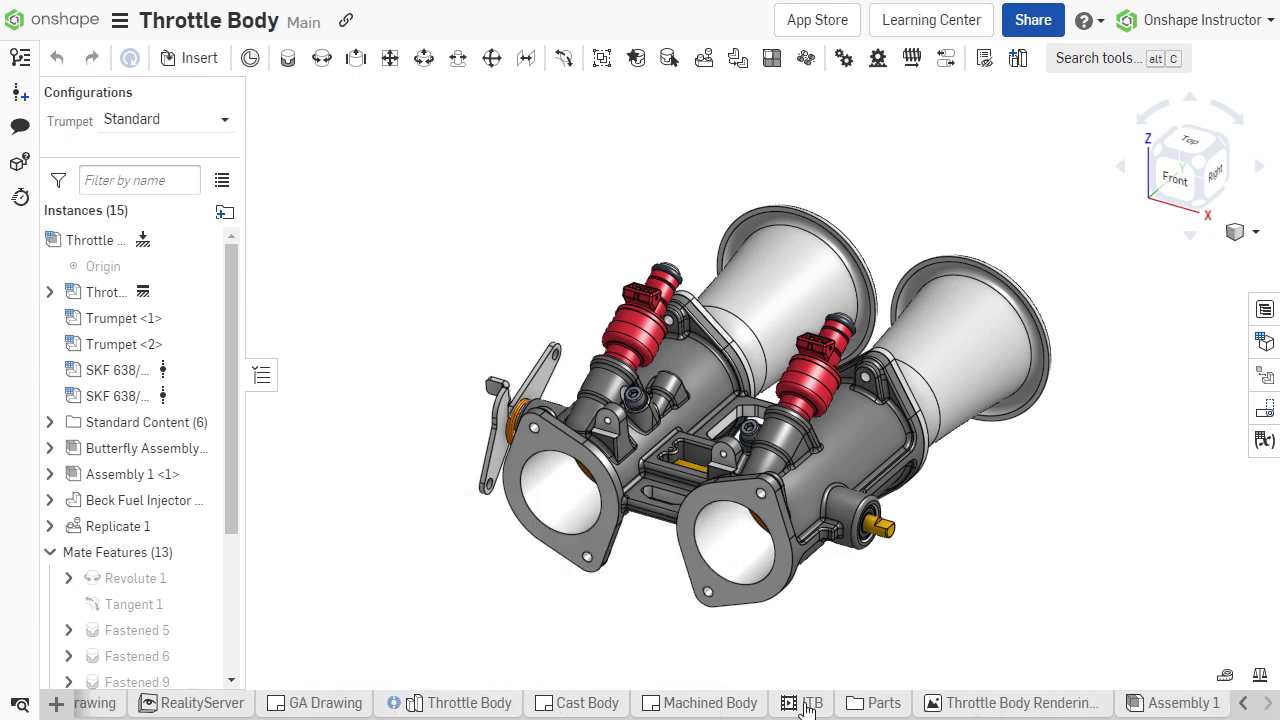
- Rename the Assembly 1 tab to 'Throttle Lever'
{"action": "mouse_move", "coordinate": [1178, 709]}
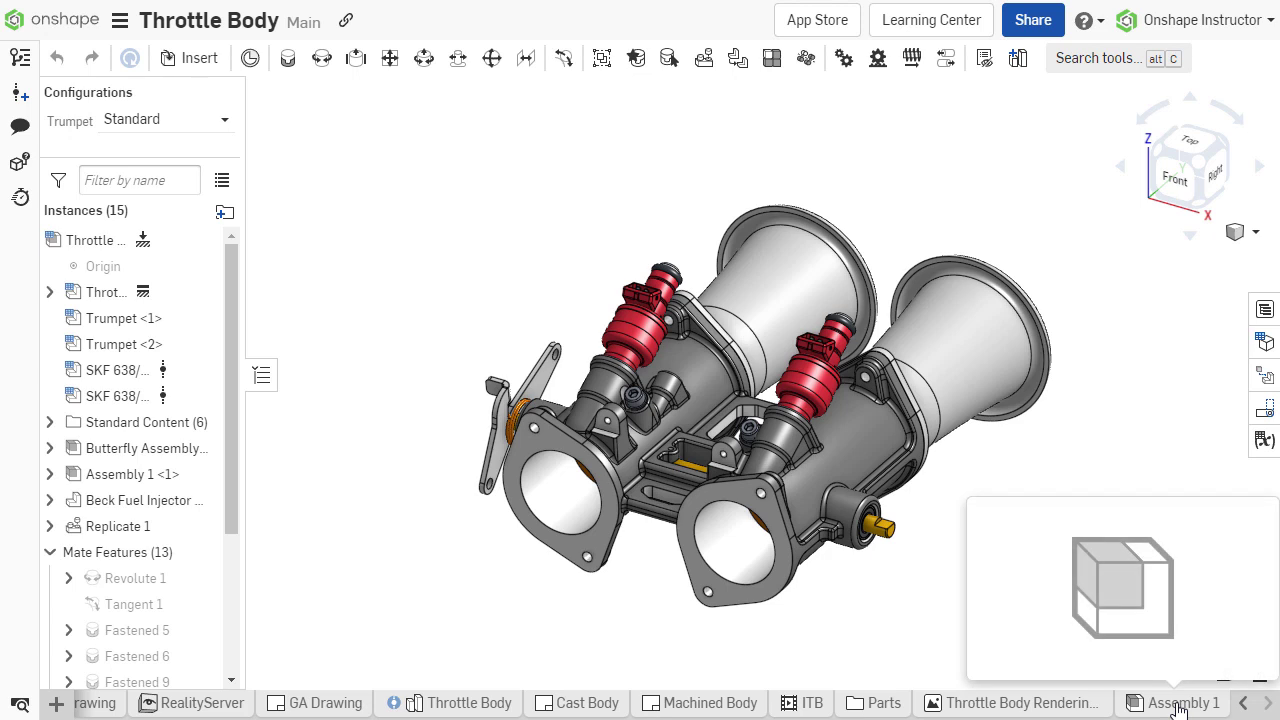
{"action": "right_click", "coordinate": [1180, 706]}
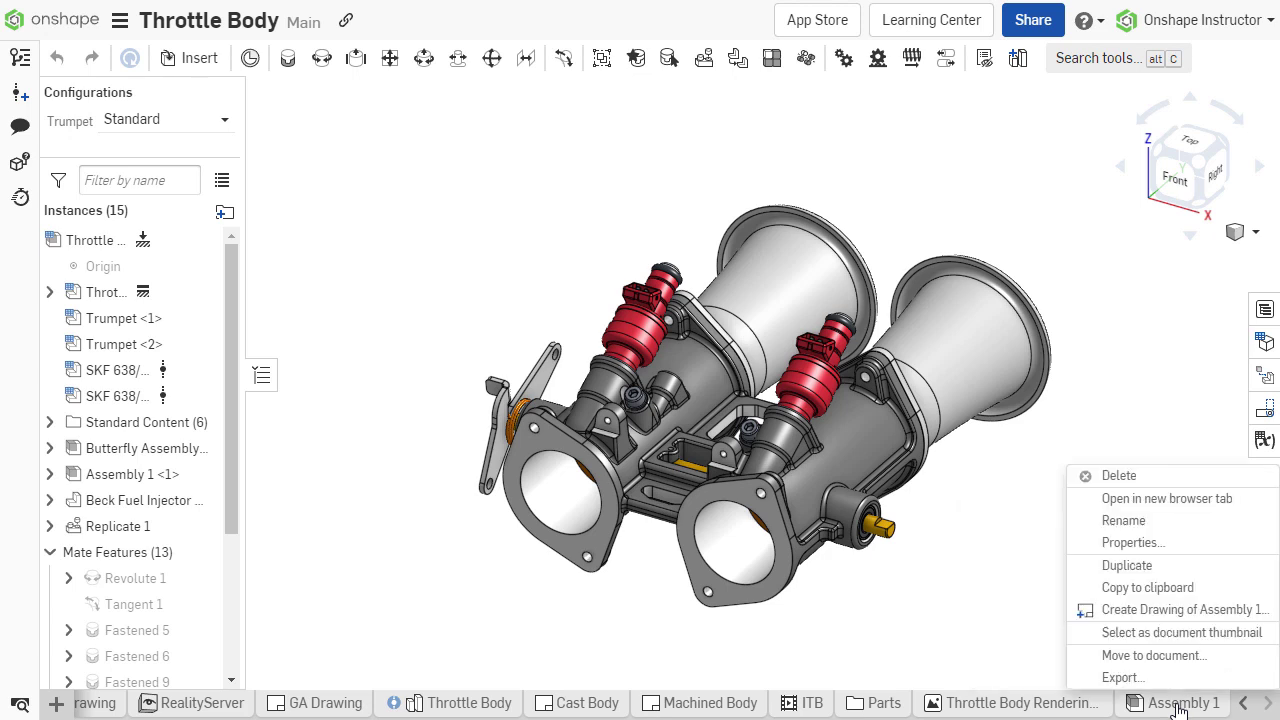
{"action": "left_click", "coordinate": [1202, 526]}
{"action": "type", "text": "Throt"}
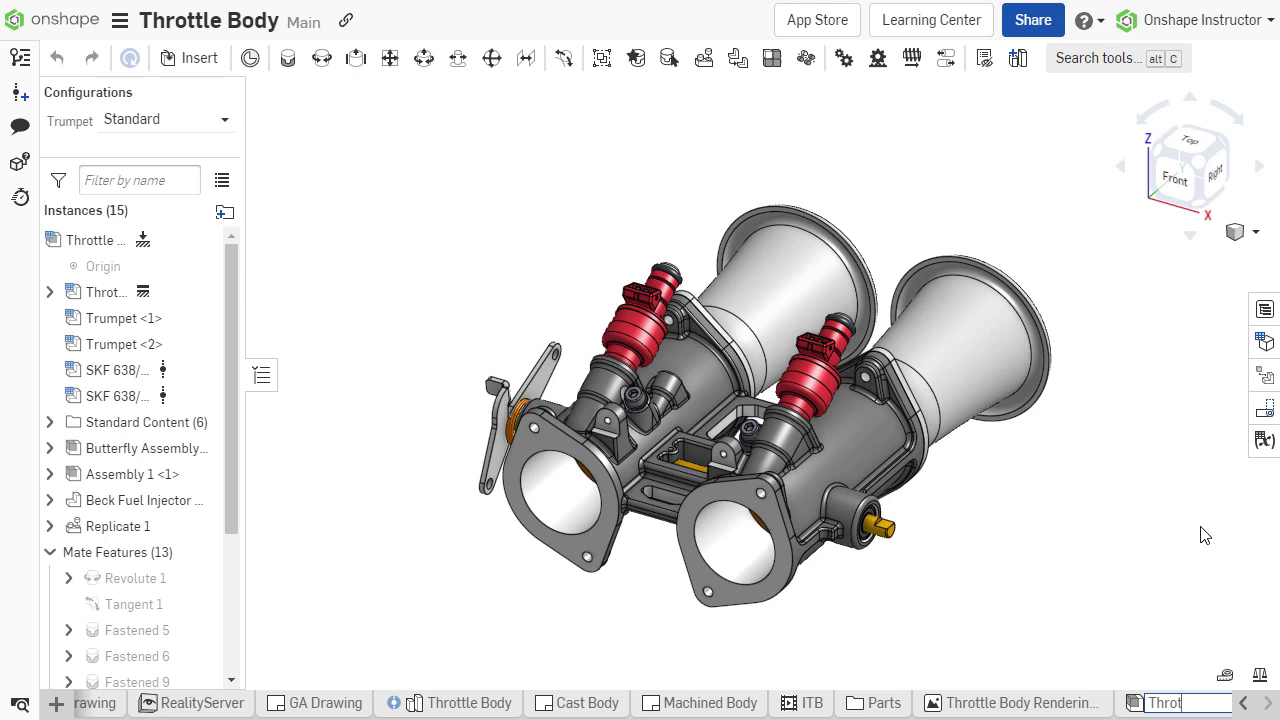
{"action": "type", "text": "tle Lever"}
{"action": "key", "text": "Return"}
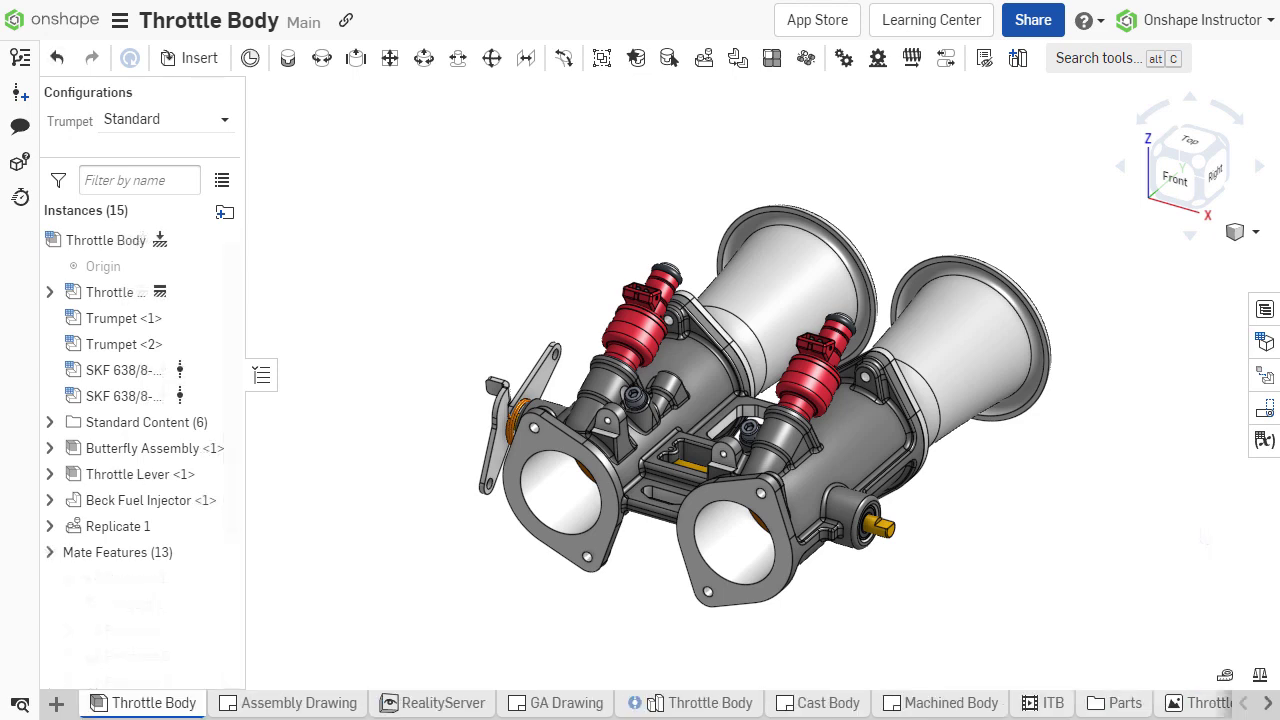
- Create an empty subassembly, Assembly 1, in the Throttle Body instance list
{"action": "right_click", "coordinate": [180, 291]}
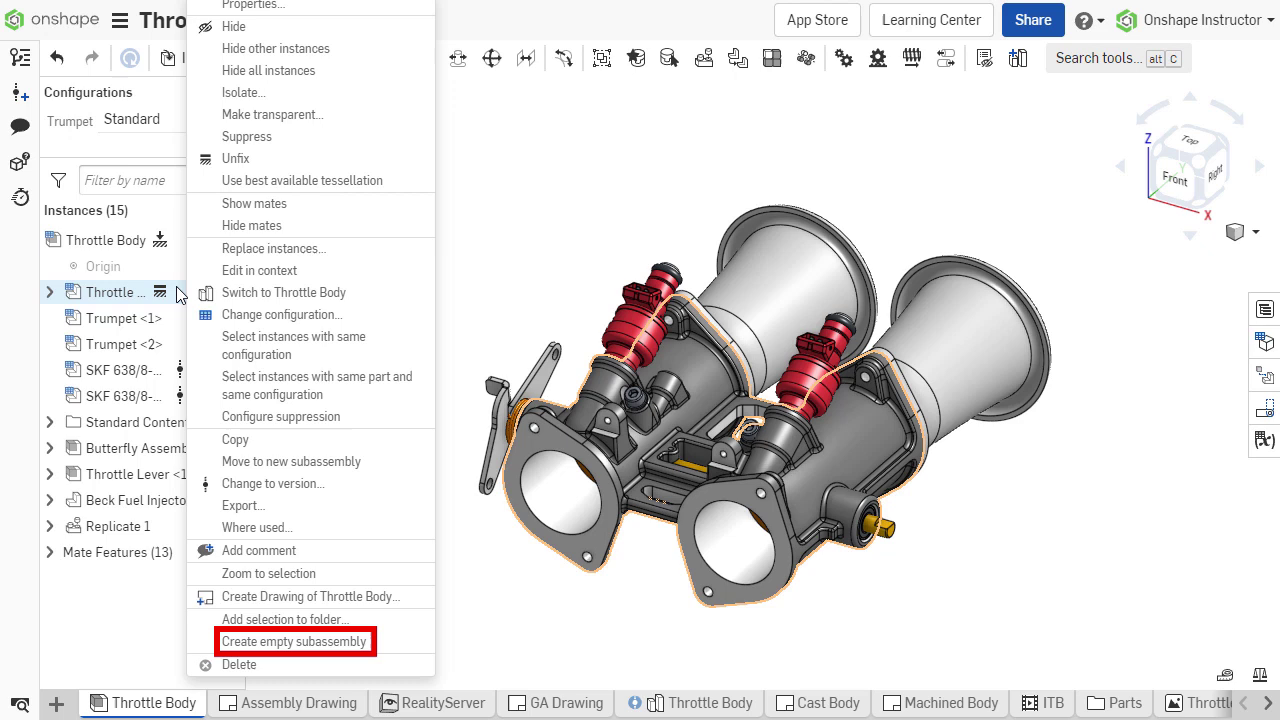
{"action": "left_click", "coordinate": [396, 644]}
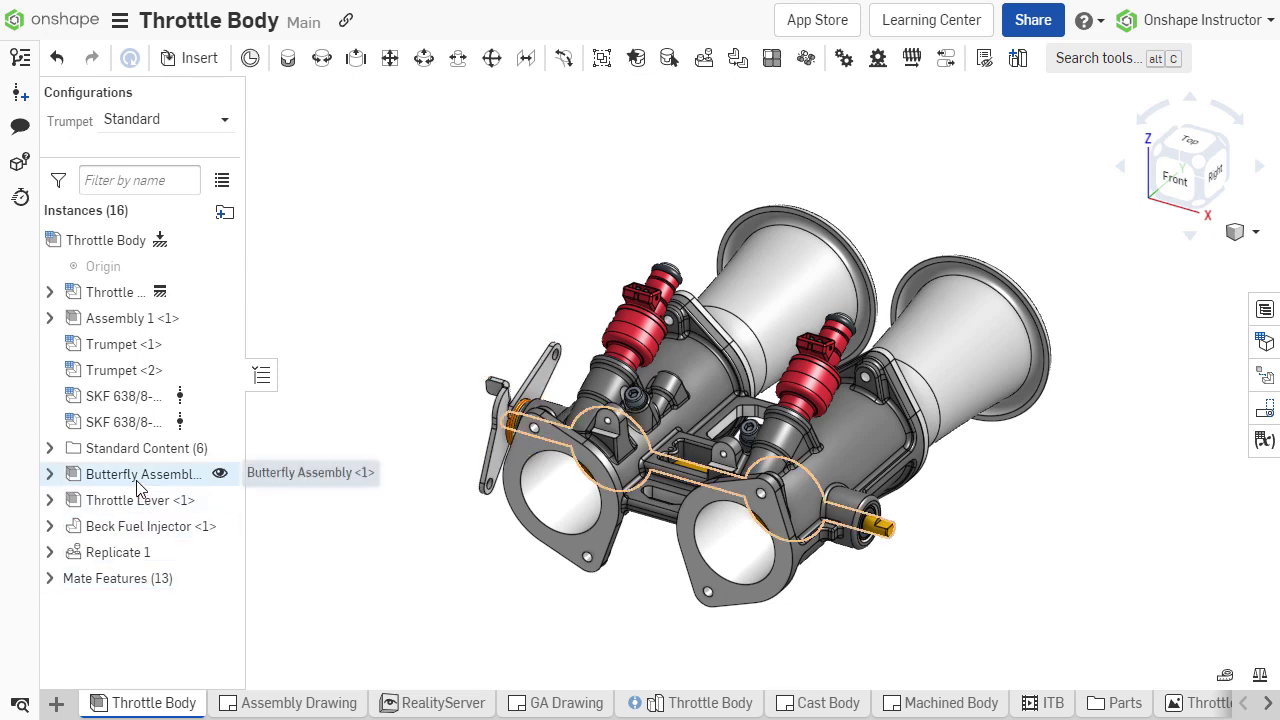
- Drag Butterfly Assembly and Throttle Lever into Assembly 1, then expand it to reveal the Fastened 8 mate
{"action": "left_click_drag", "start_coordinate": [137, 478], "coordinate": [120, 320]}
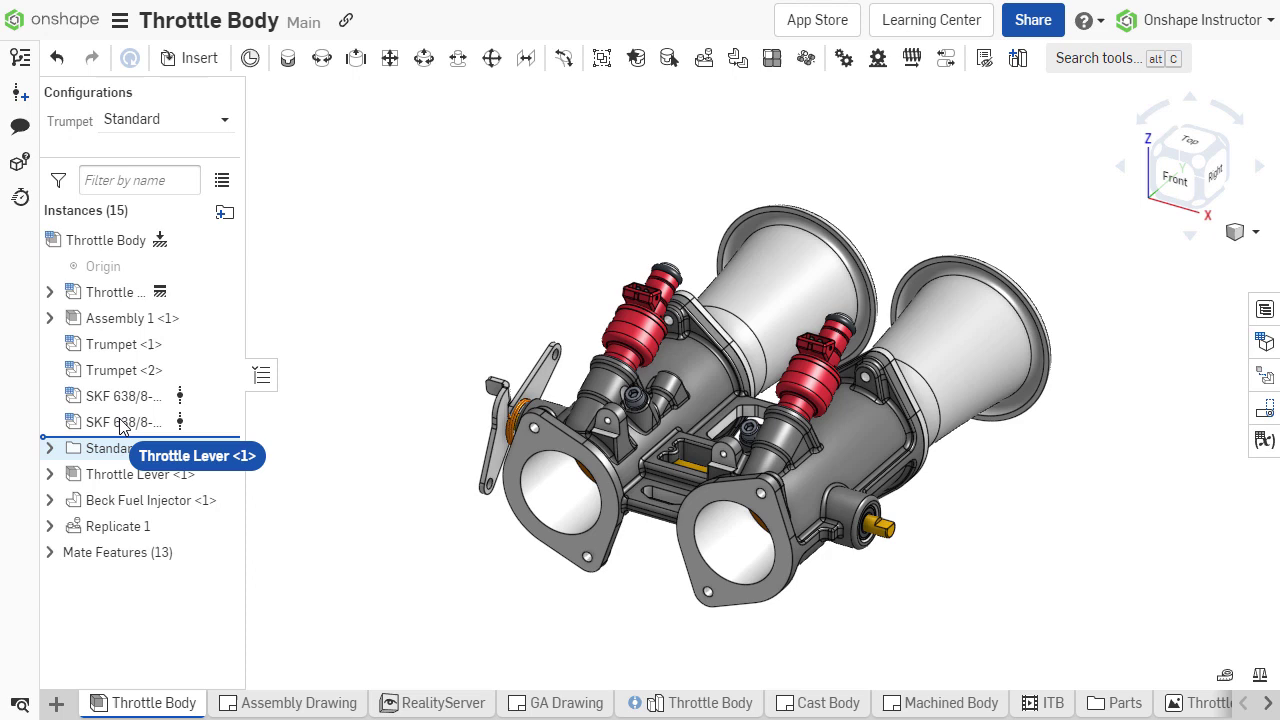
{"action": "left_click_drag", "start_coordinate": [120, 425], "coordinate": [120, 328]}
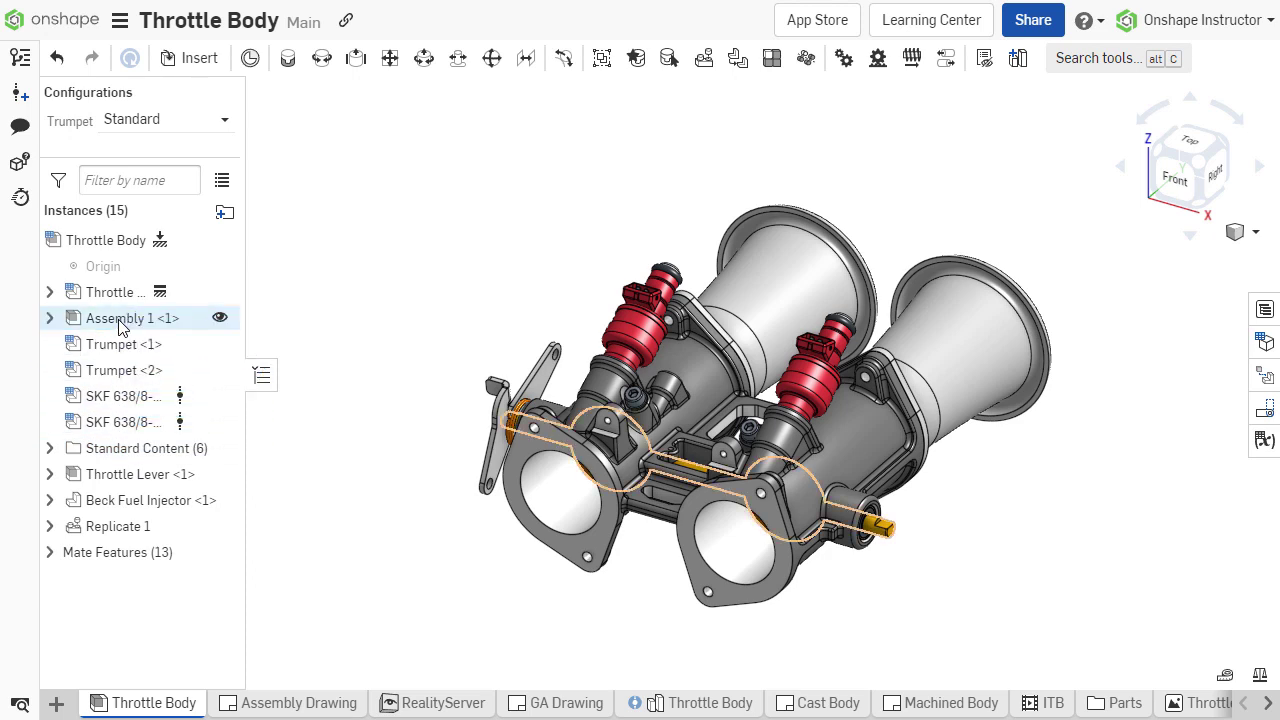
{"action": "left_click", "coordinate": [50, 319]}
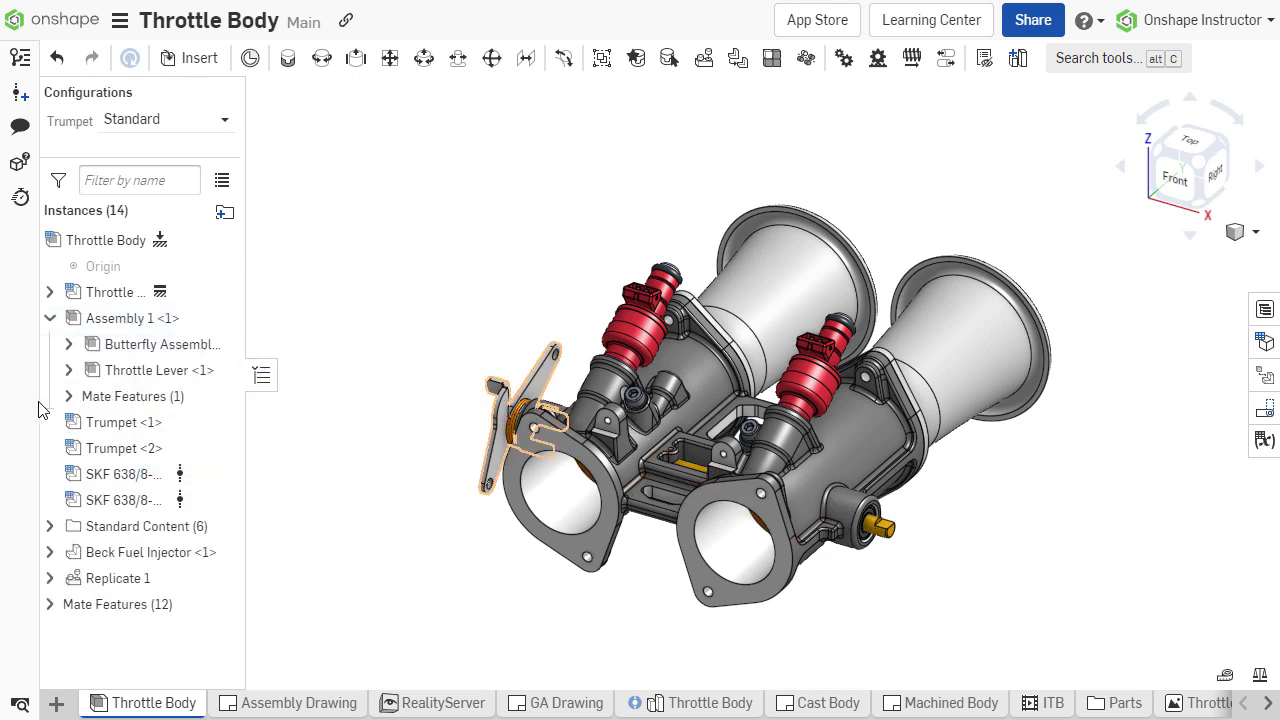
{"action": "left_click", "coordinate": [69, 397]}
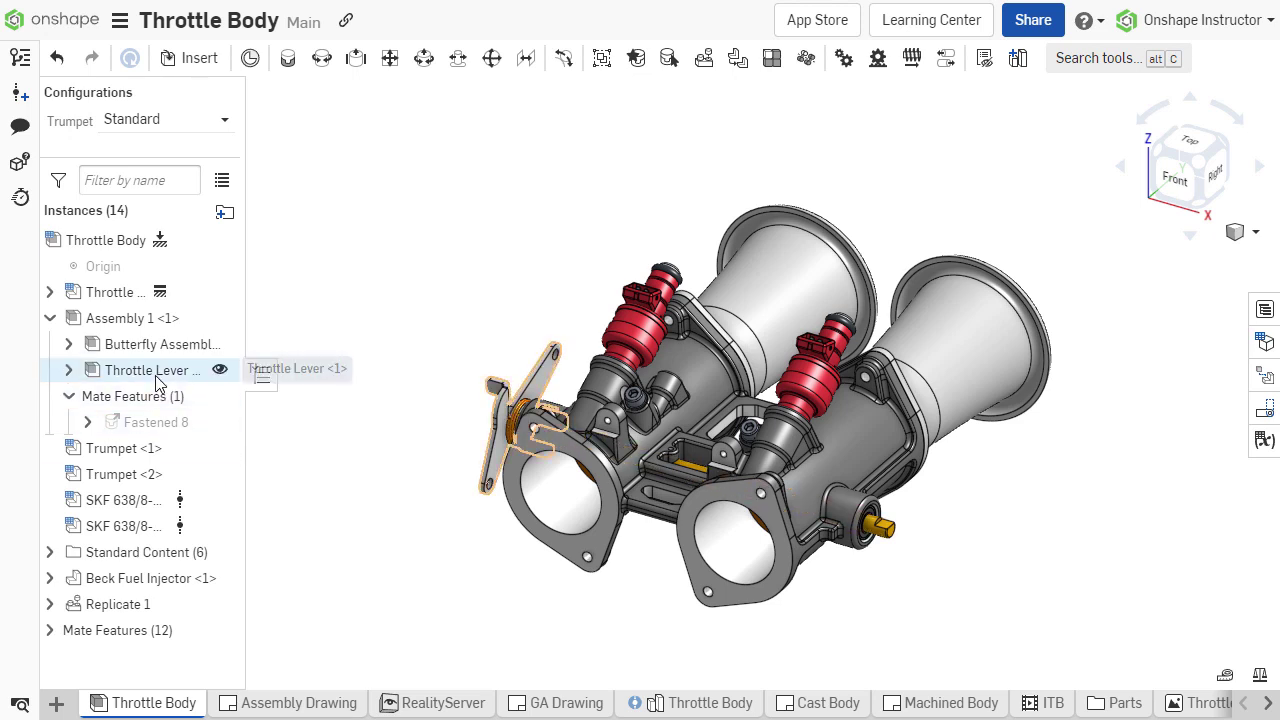
- Drag Throttle Lever out of Assembly 1 back to the top level, below Trumpet <1>
{"action": "left_click_drag", "start_coordinate": [155, 375], "coordinate": [135, 470]}
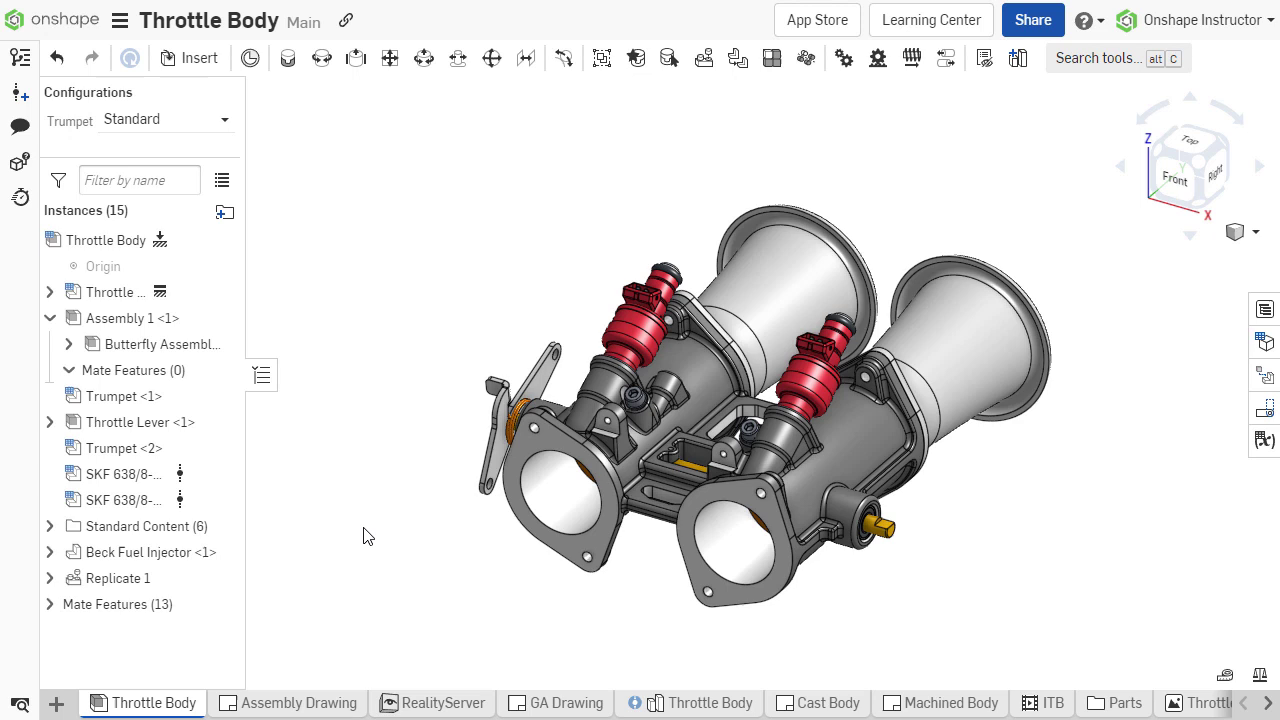
- Dissolve Assembly 1 into the top level, then bring up options for its empty Assembly 1 tab
{"action": "right_click", "coordinate": [145, 316]}
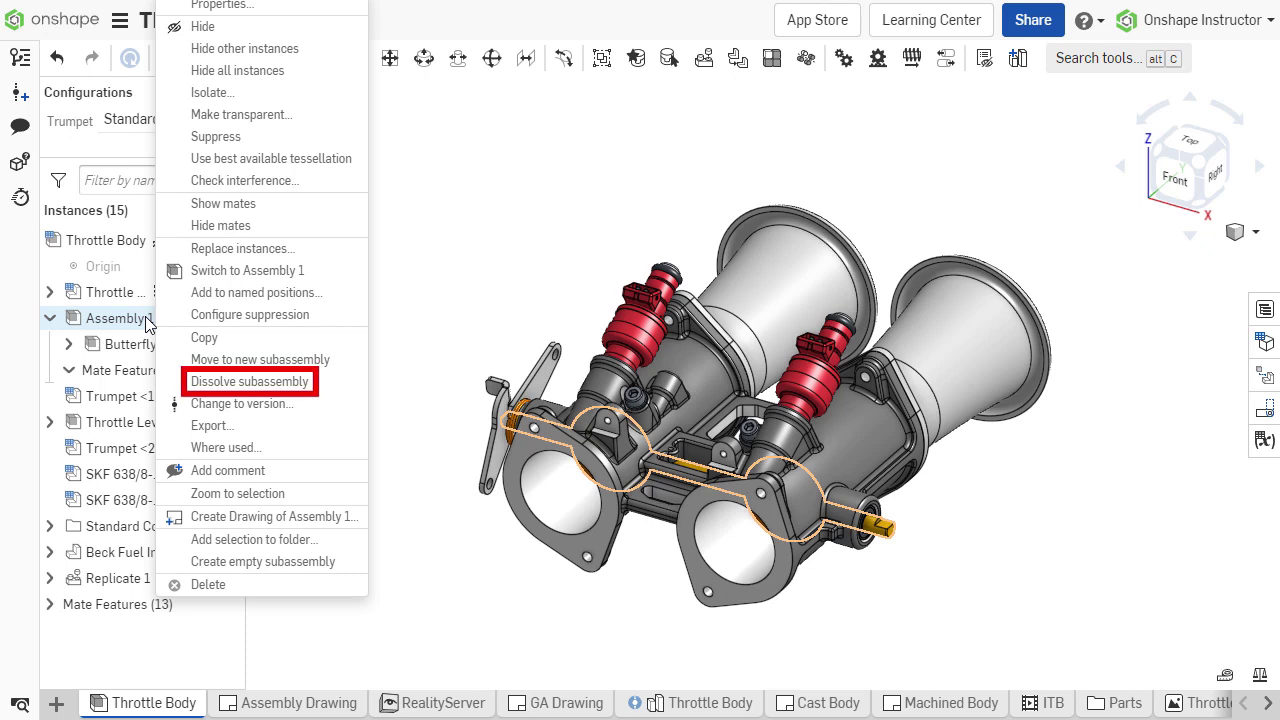
{"action": "left_click", "coordinate": [316, 381]}
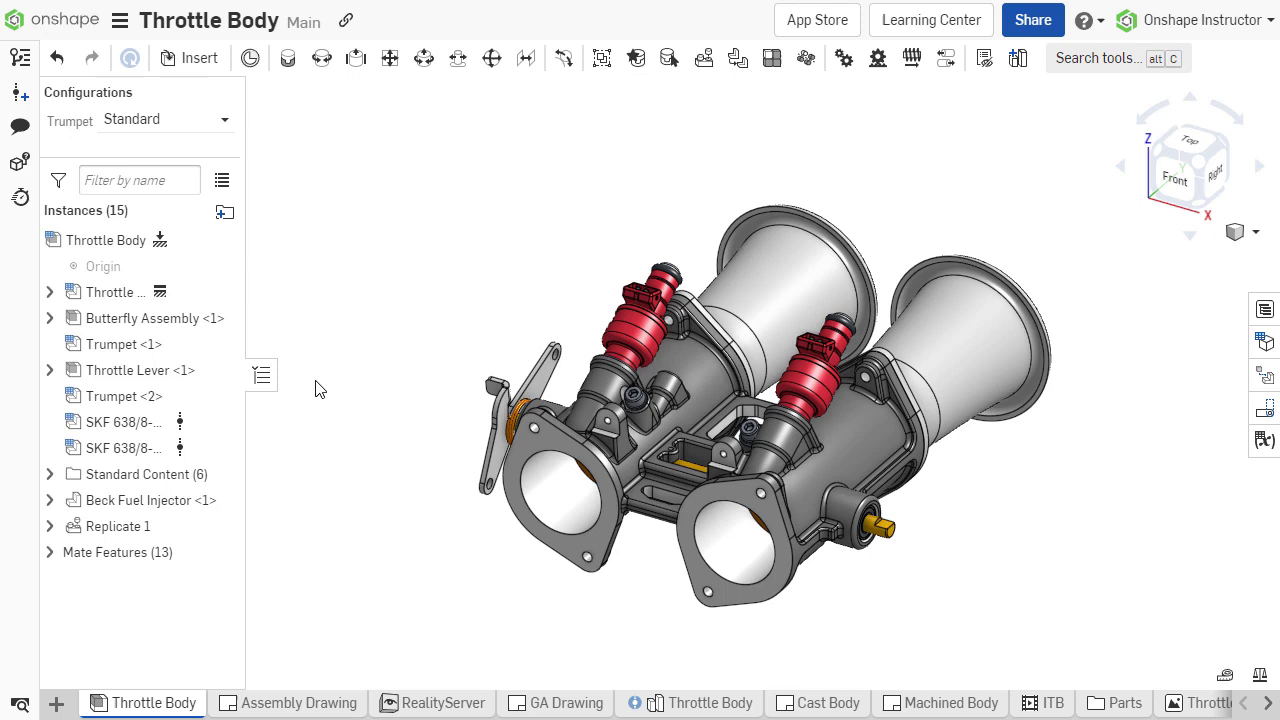
{"action": "scroll", "coordinate": [765, 706], "scroll_direction": "down", "scroll_amount": 4}
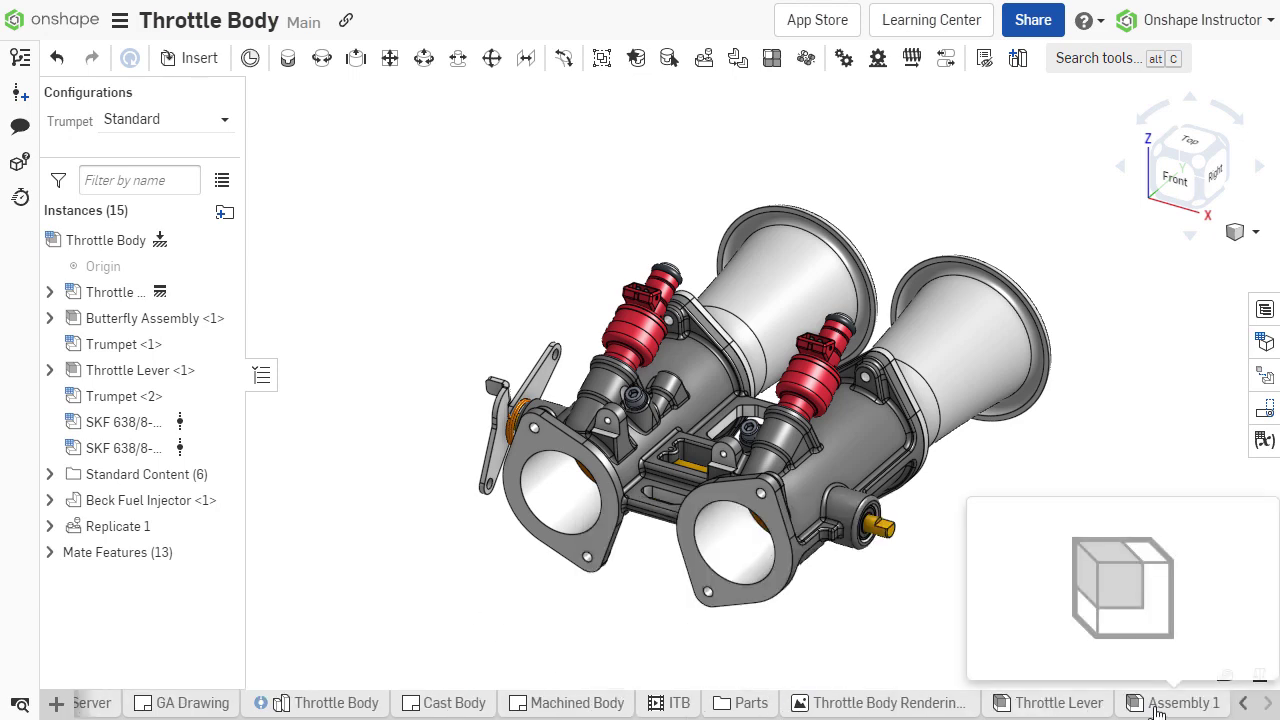
{"action": "left_click", "coordinate": [1155, 712]}
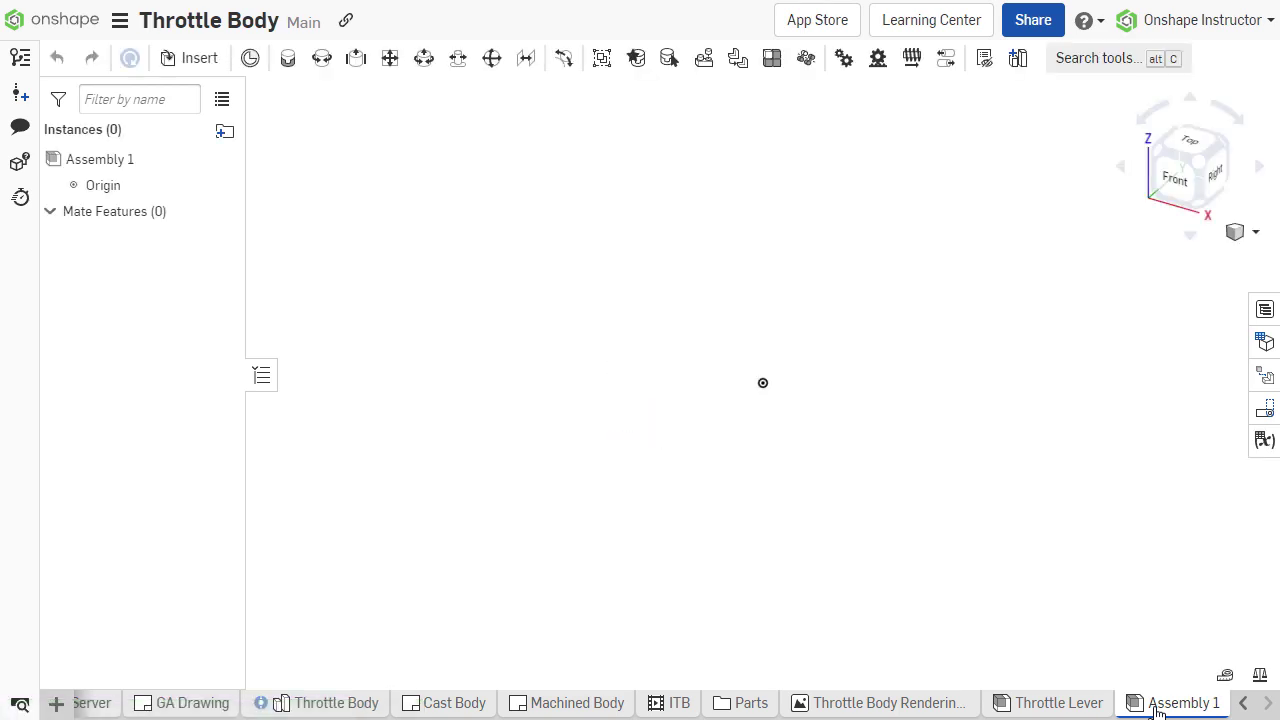
{"action": "right_click", "coordinate": [1158, 712]}
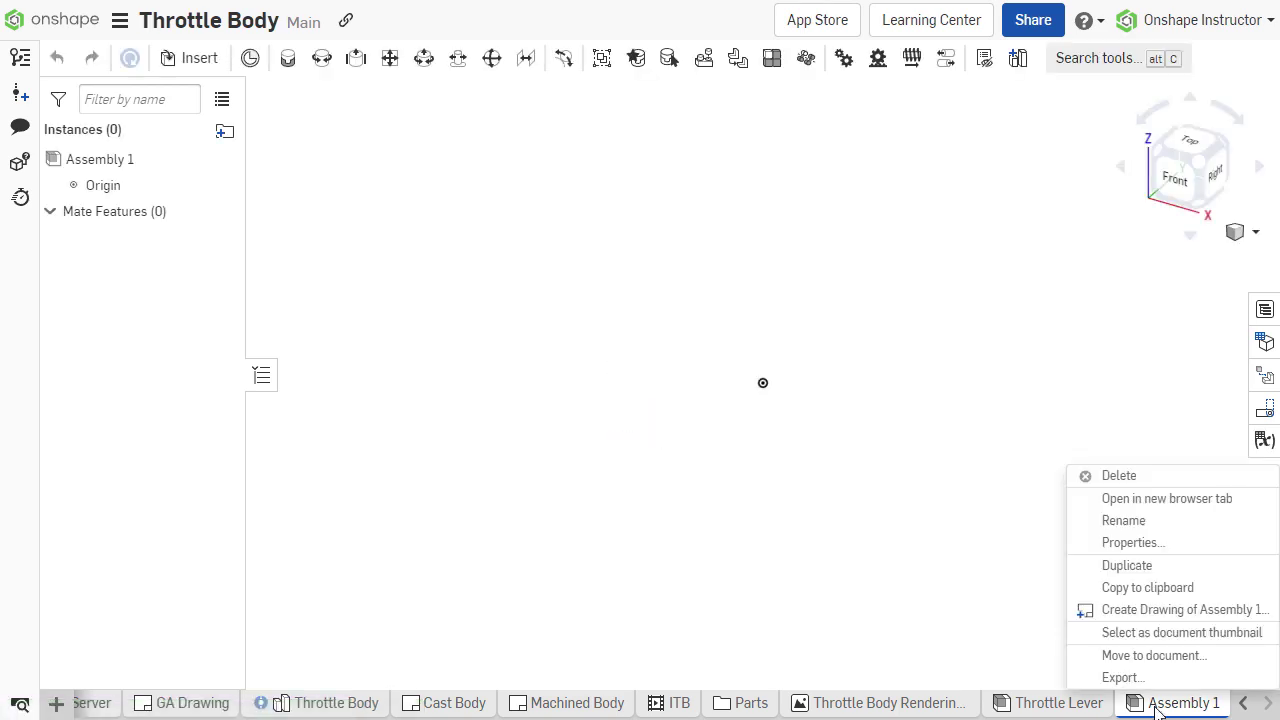
- Delete the empty Assembly 1 tab and move Butterfly Assembly and Throttle Lever below Trumpet <2>
{"action": "left_click", "coordinate": [1220, 498]}
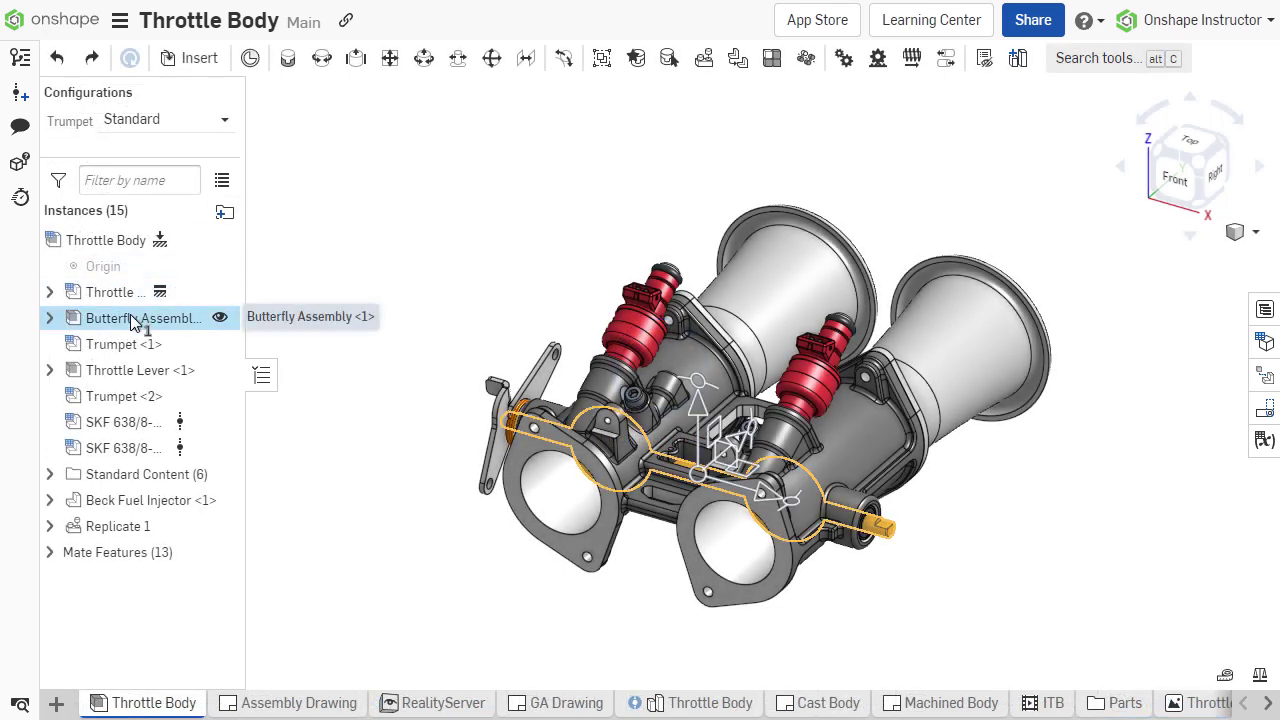
{"action": "left_click", "coordinate": [130, 370]}
{"action": "left_click", "coordinate": [126, 322], "text": "ctrl"}
{"action": "left_click_drag", "start_coordinate": [126, 328], "coordinate": [137, 412]}
{"action": "left_click", "coordinate": [323, 480]}
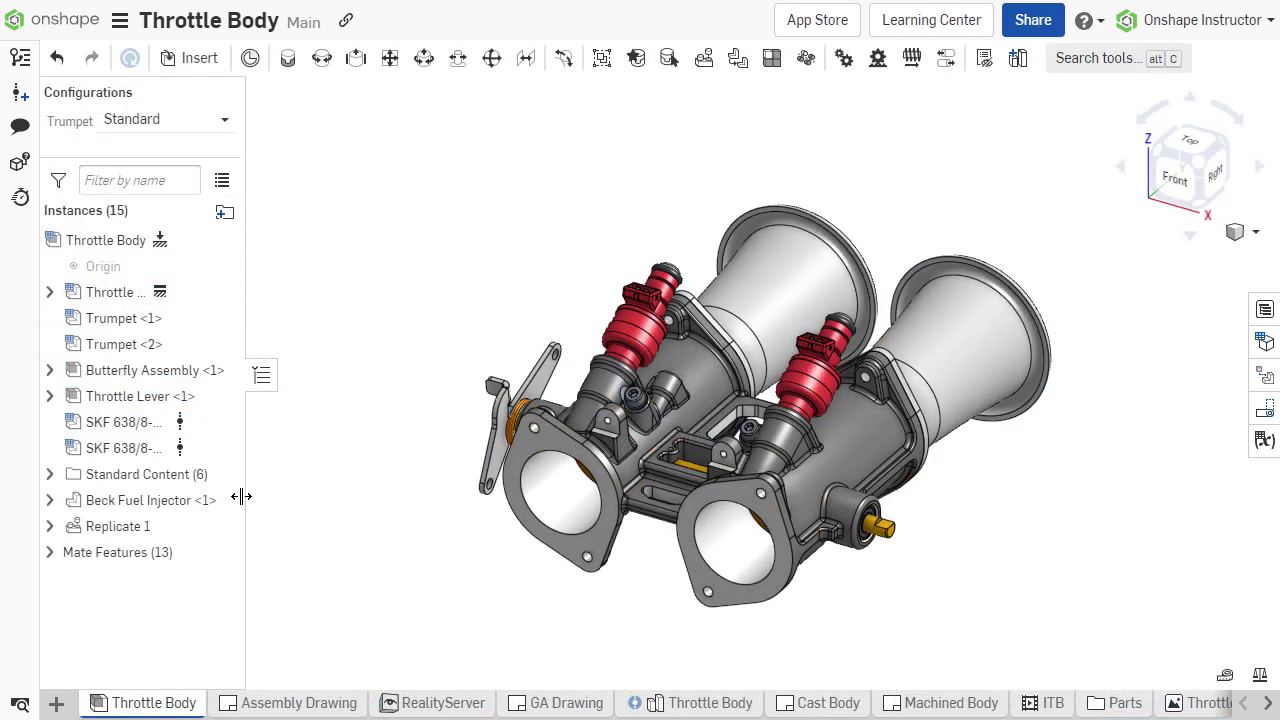
- Group Beck Fuel Injector and Replicate 1 into a new folder named 'Injectors'
{"action": "left_click", "coordinate": [131, 500]}
{"action": "left_click", "coordinate": [131, 527], "text": "shift"}
{"action": "right_click", "coordinate": [131, 527]}
{"action": "left_click", "coordinate": [250, 466]}
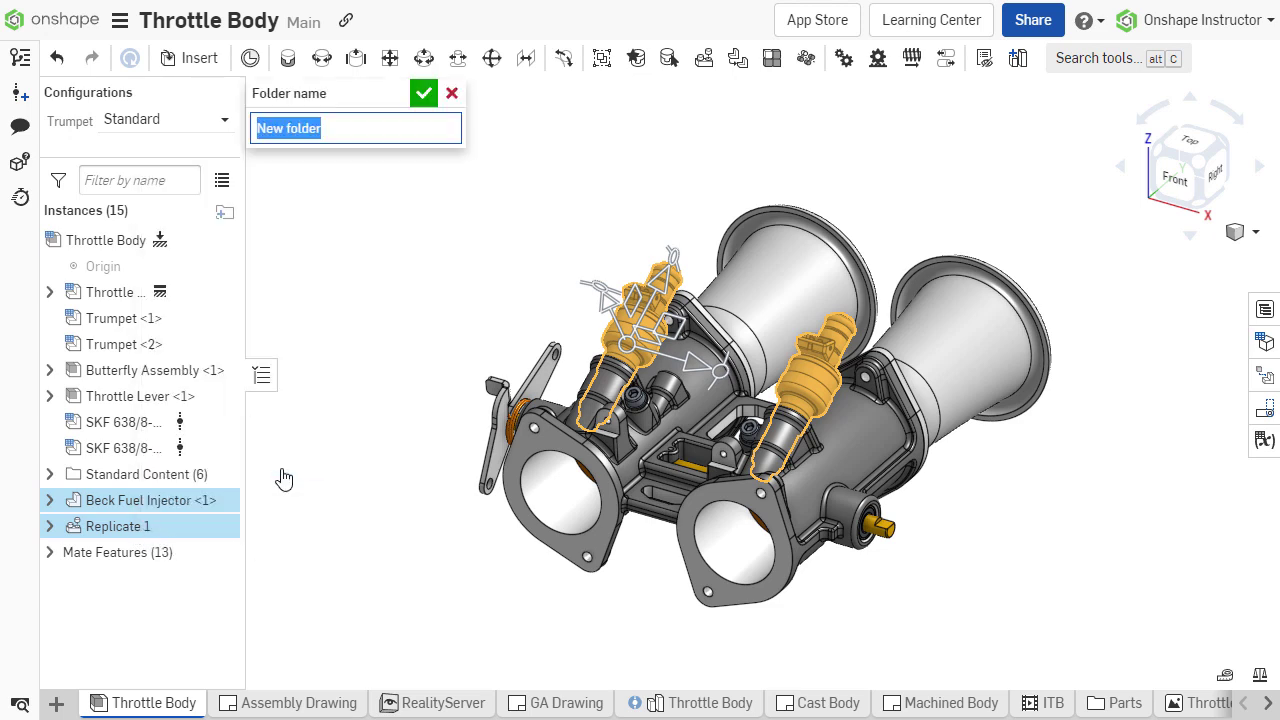
{"action": "type", "text": "Injectors"}
{"action": "key", "text": "Return"}
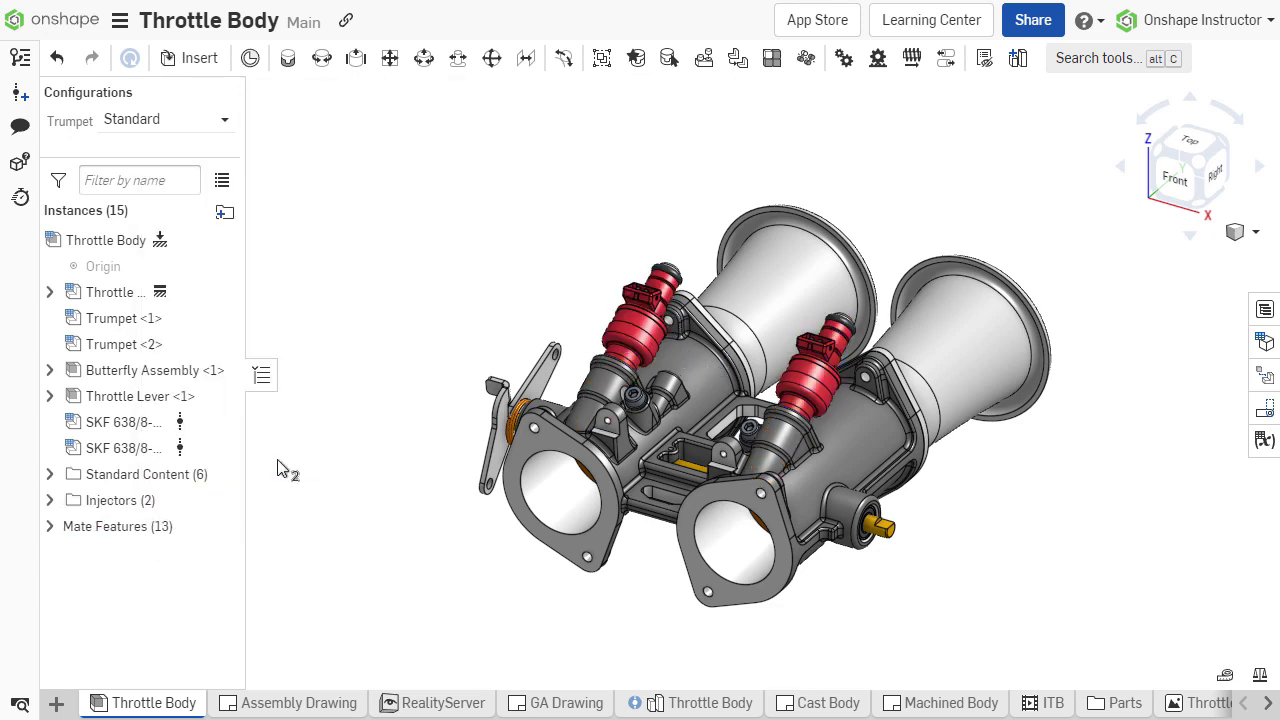
- Group the two SKF bearings into a new folder named 'Bearings'
{"action": "left_click", "coordinate": [120, 422]}
{"action": "left_click", "coordinate": [120, 448], "text": "shift"}
{"action": "right_click", "coordinate": [130, 448]}
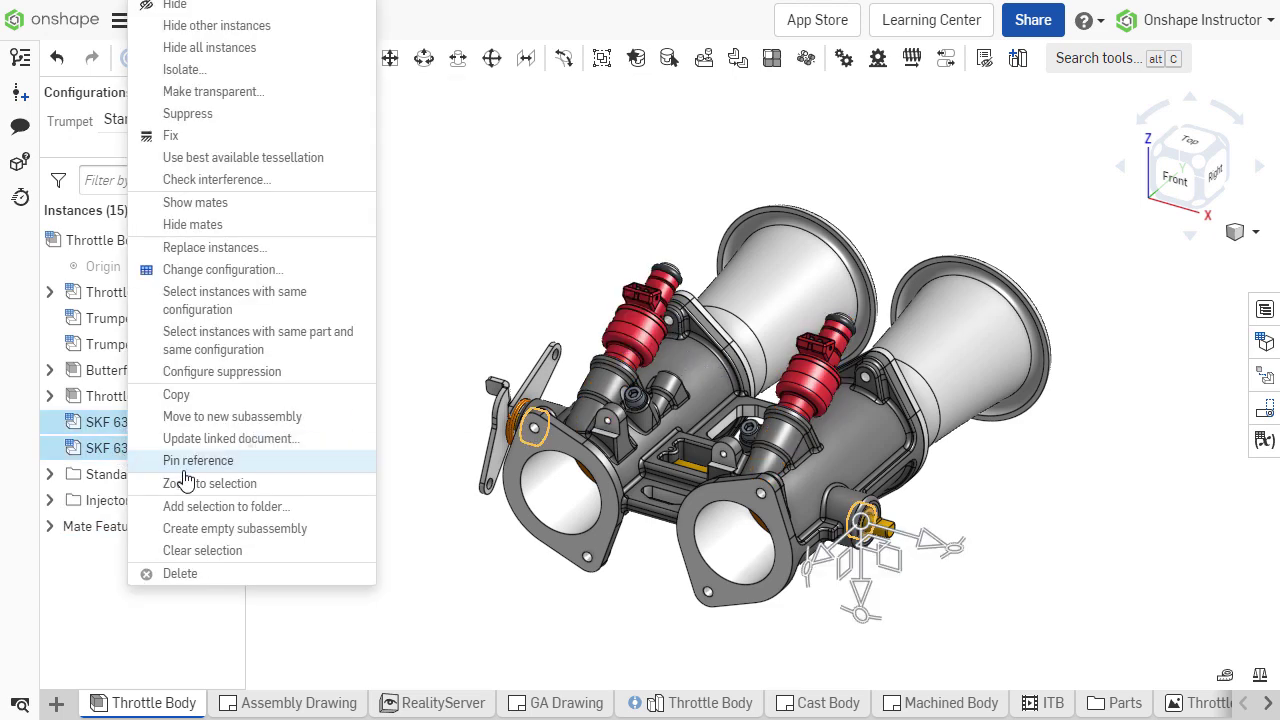
{"action": "left_click", "coordinate": [249, 510]}
{"action": "type", "text": "Bearings"}
{"action": "key", "text": "Return"}
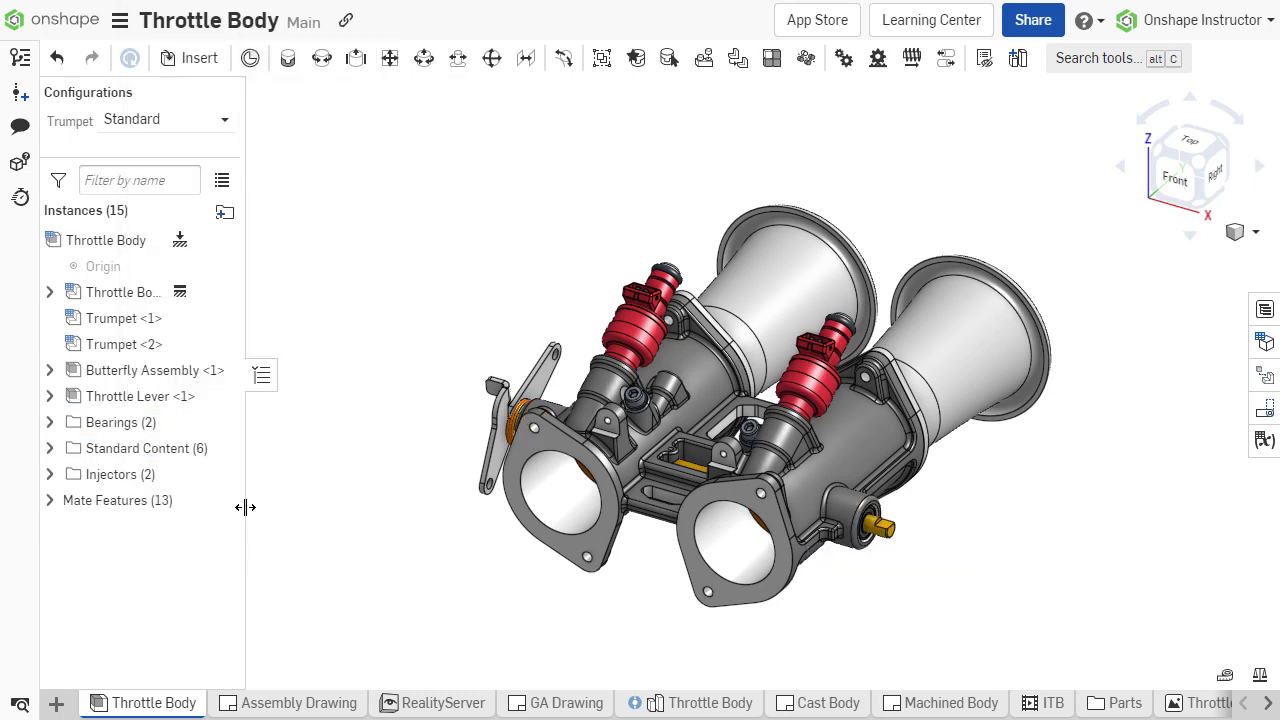
- Add Trumpet <1> and Trumpet <2> to a new folder, typing the name 'Trumpets'
{"action": "left_click", "coordinate": [115, 318]}
{"action": "left_click", "coordinate": [112, 344], "text": "shift"}
{"action": "right_click", "coordinate": [112, 344]}
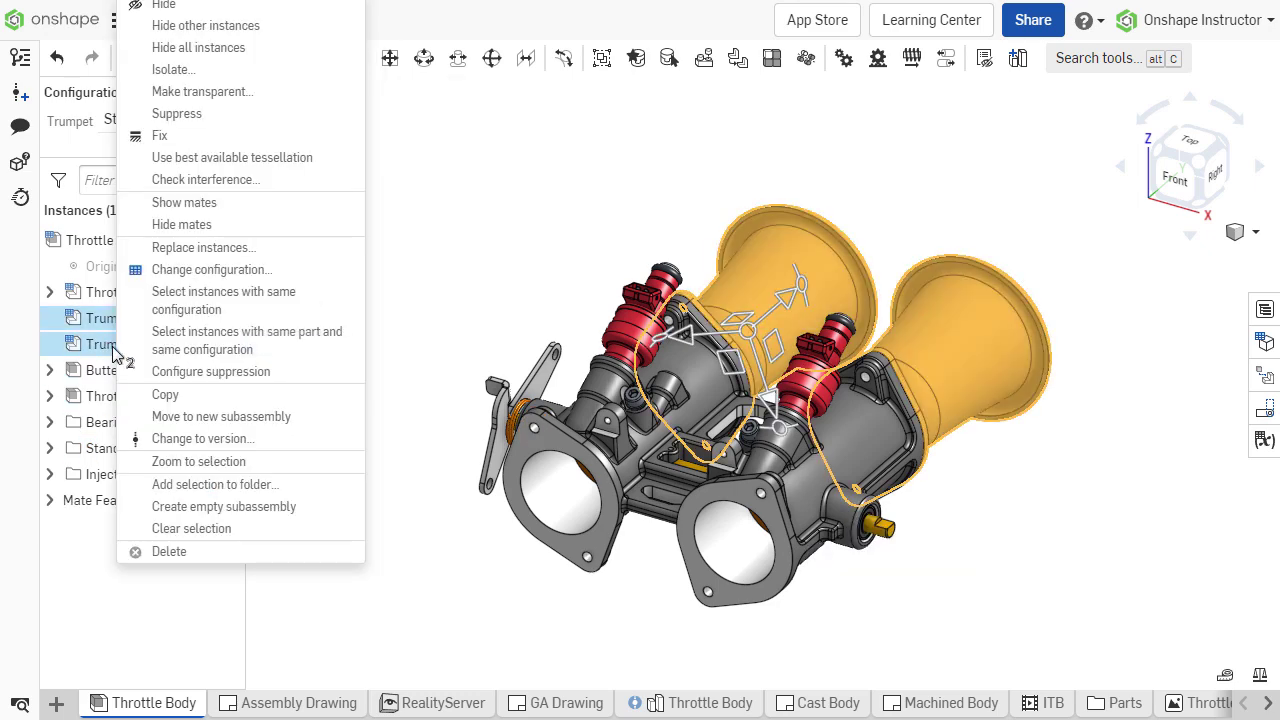
{"action": "left_click", "coordinate": [249, 486]}
{"action": "type", "text": "Trumpet"}
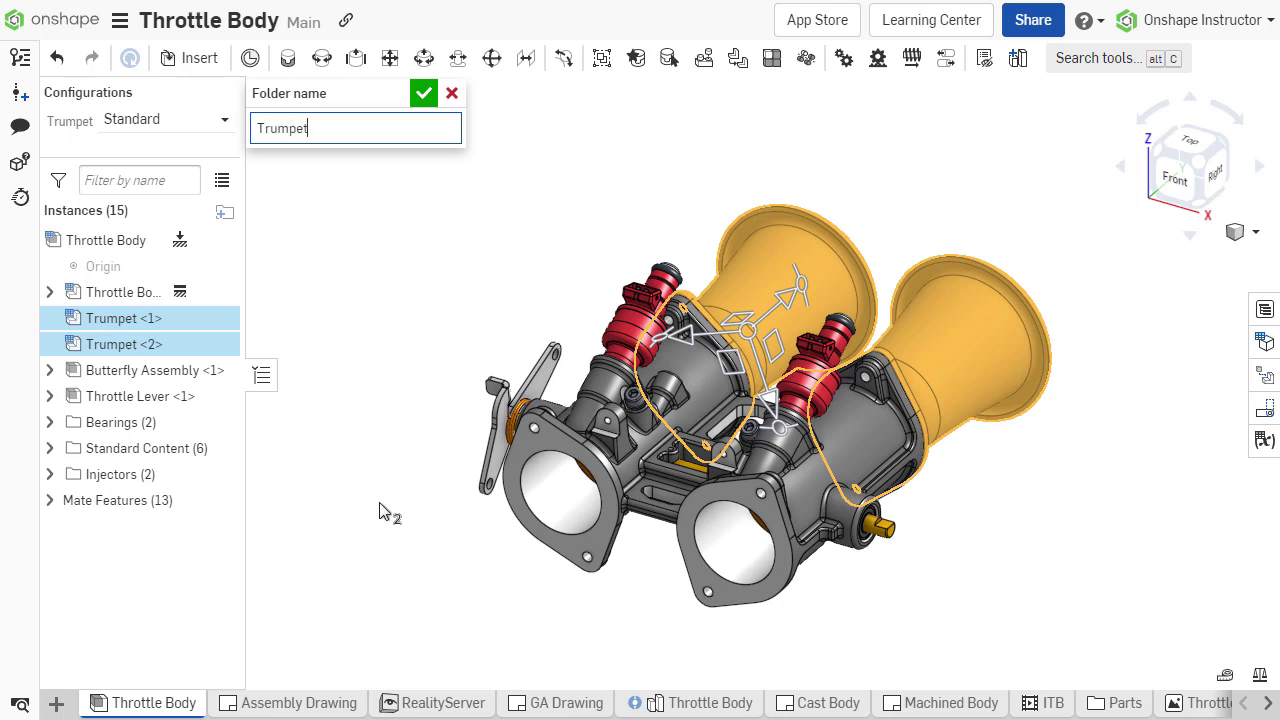